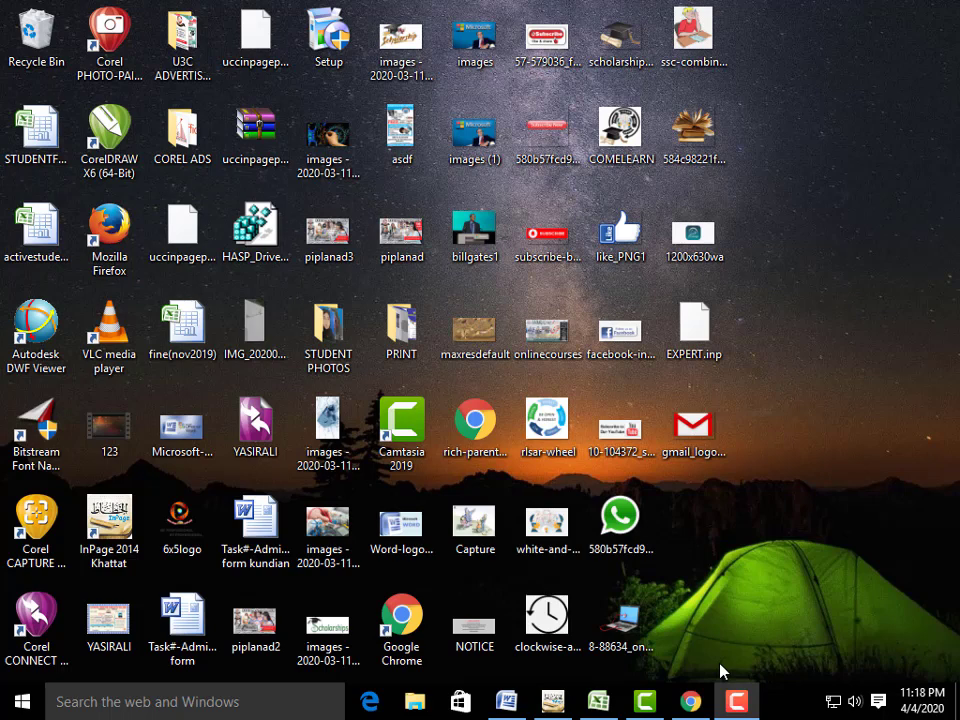
# Bring the blank Document3 Word window to the front from the taskbar.
pyautogui.click(506, 701)
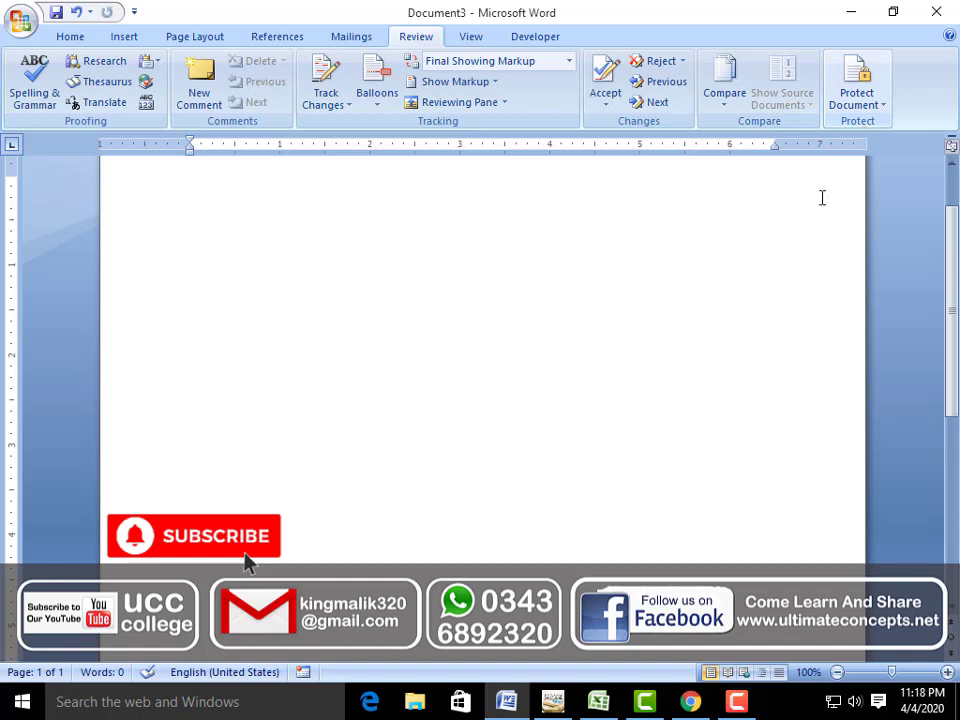
# Compare BILL GATES as the original against Ms Office 2007 as the revised document.
pyautogui.scroll(1, 471, 375)
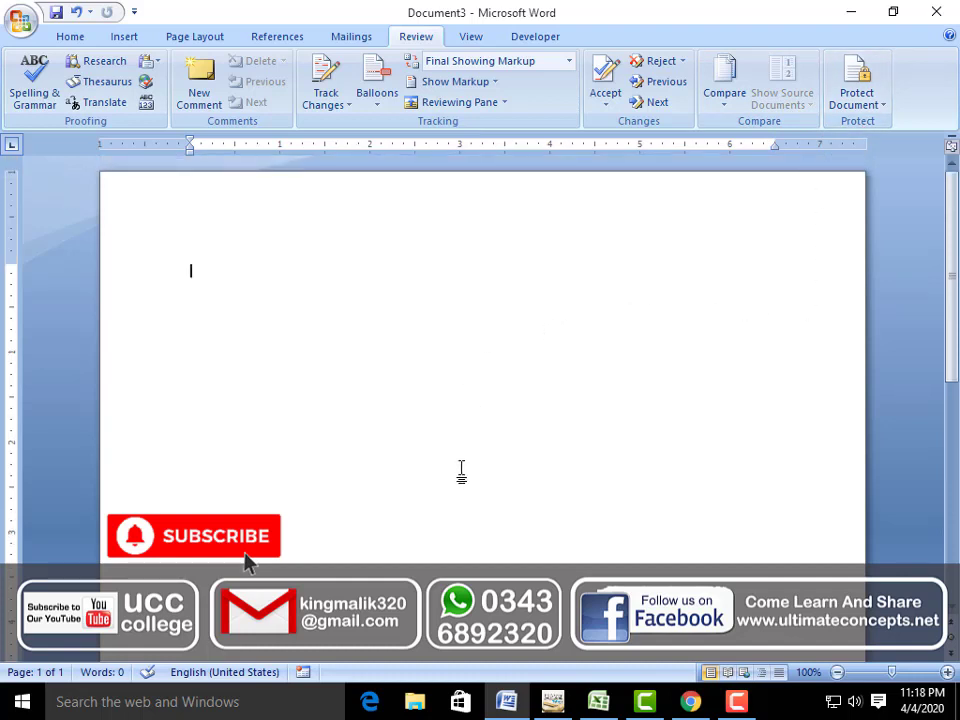
pyautogui.click(735, 105)
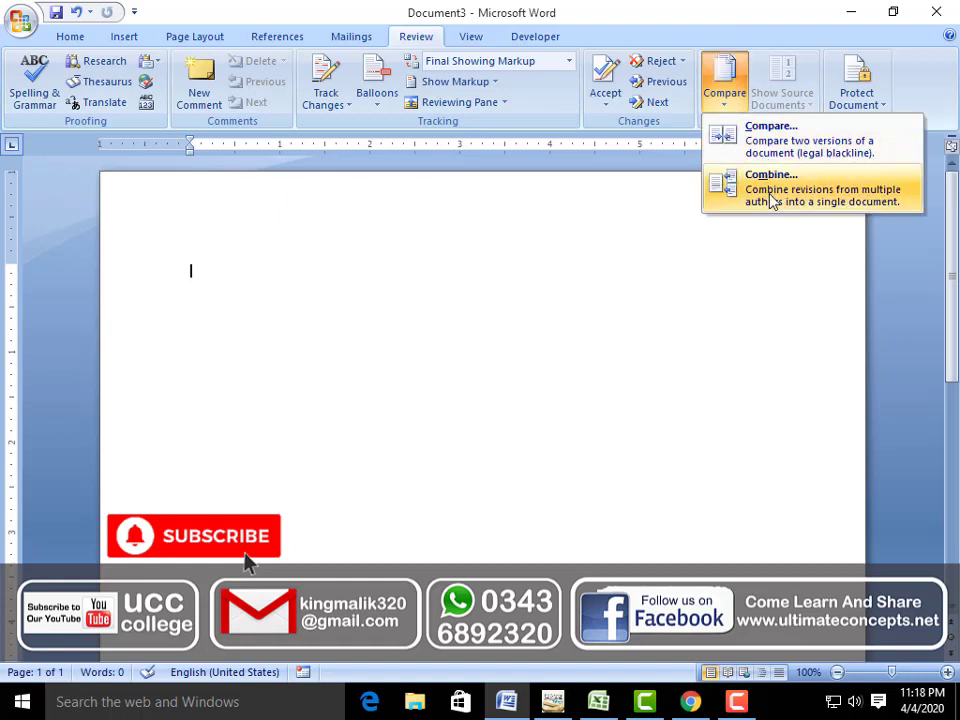
pyautogui.click(745, 152)
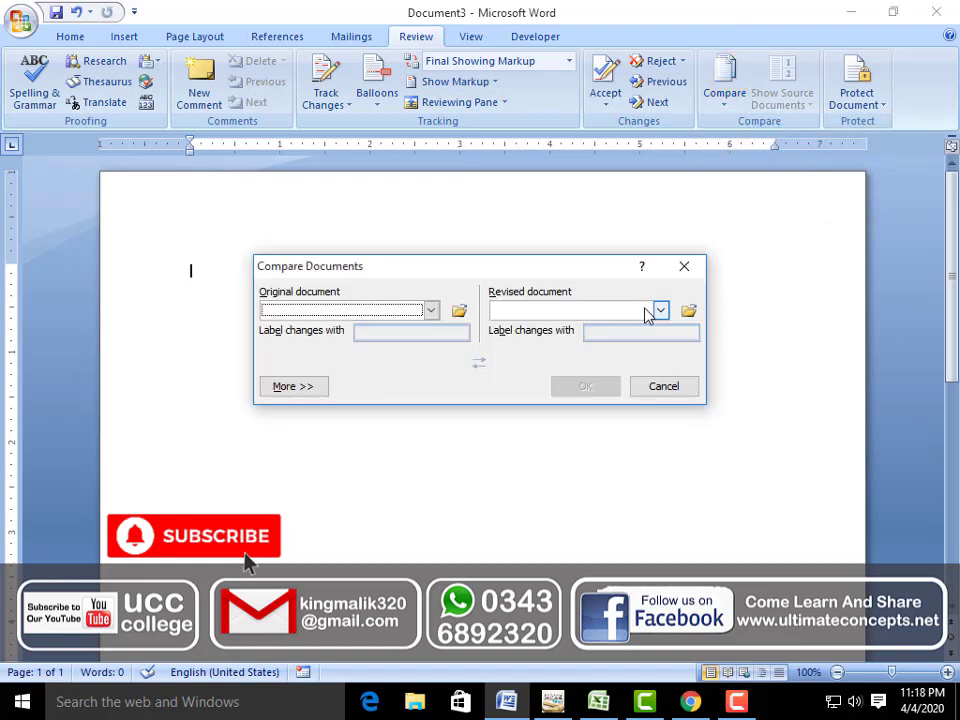
pyautogui.click(457, 312)
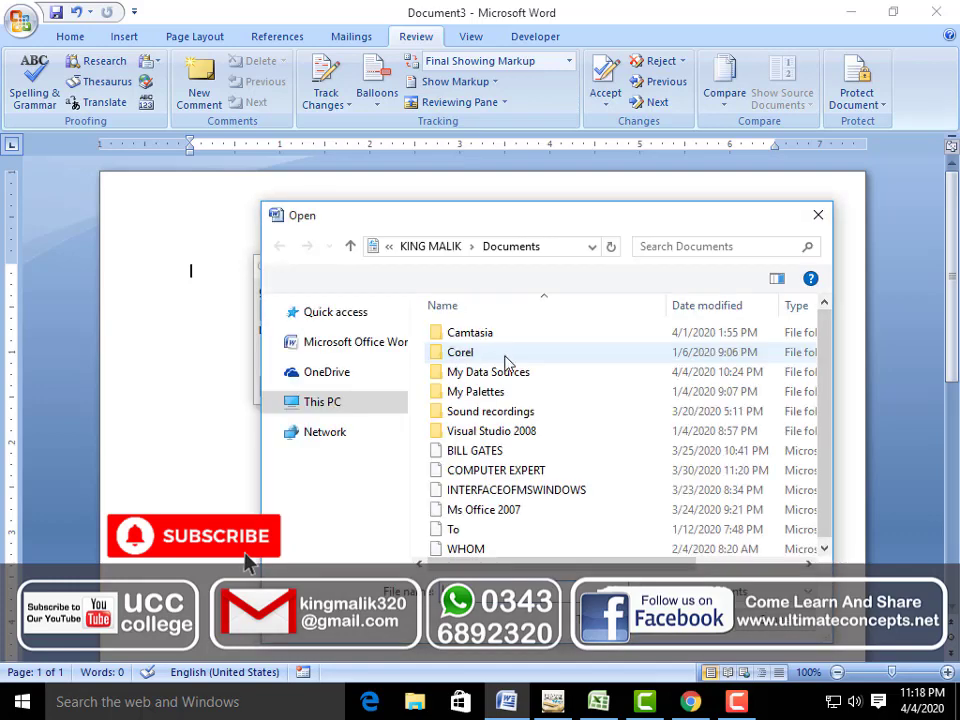
pyautogui.click(506, 456)
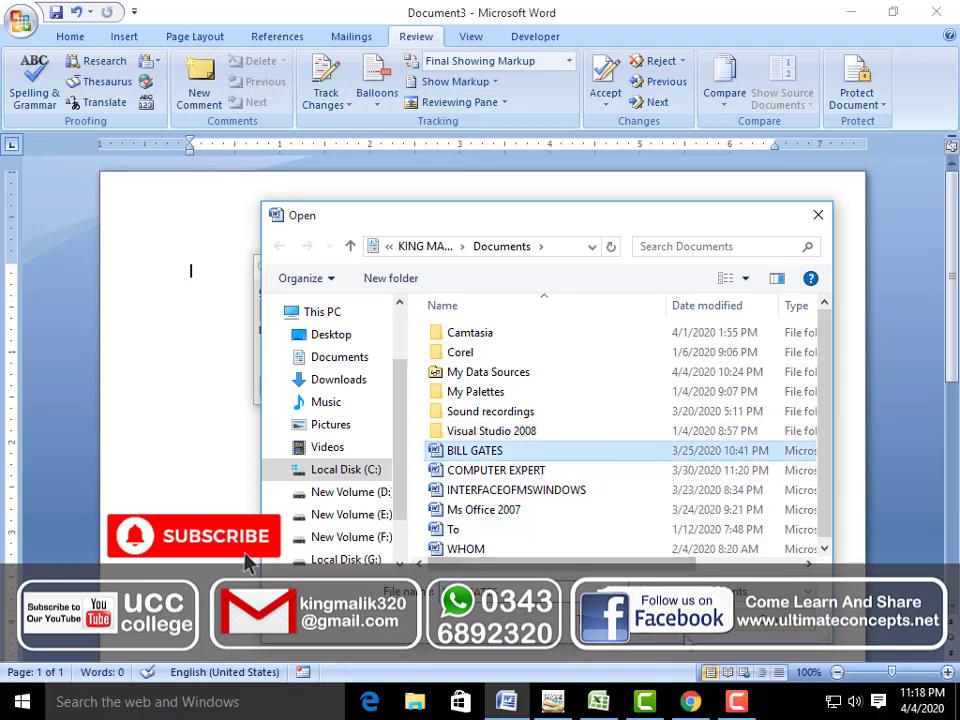
pyautogui.click(684, 636)
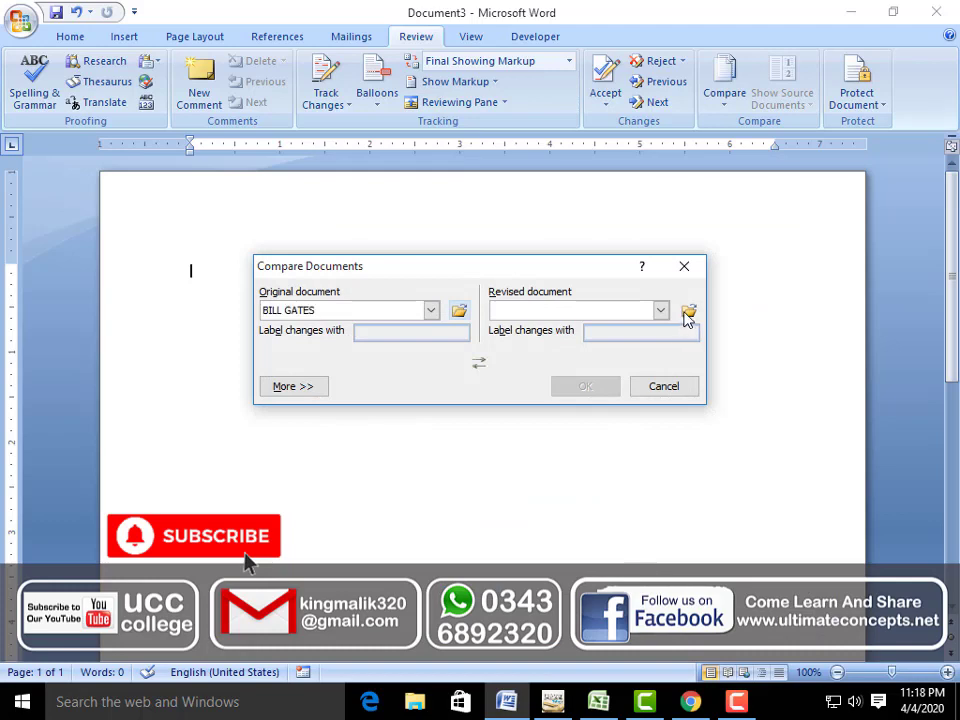
pyautogui.click(688, 312)
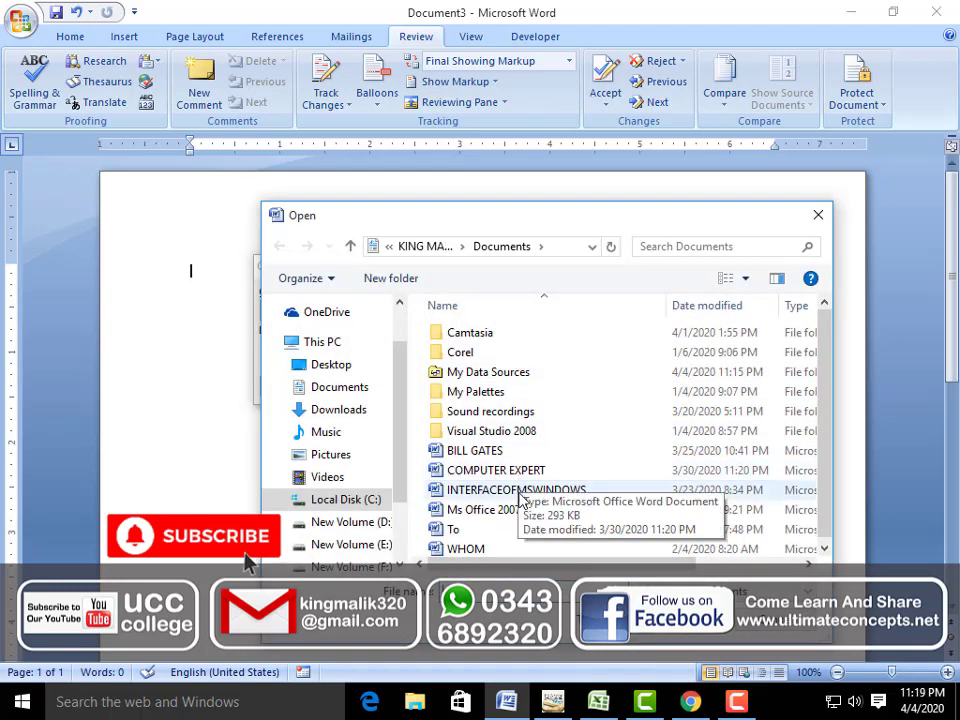
pyautogui.click(514, 512)
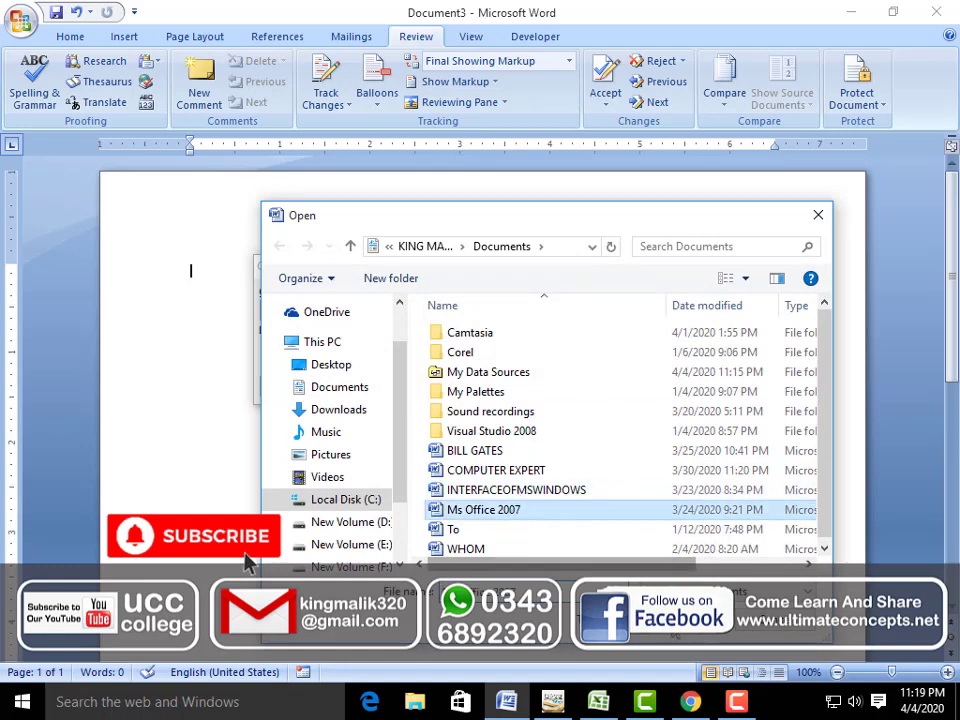
pyautogui.press('Return')
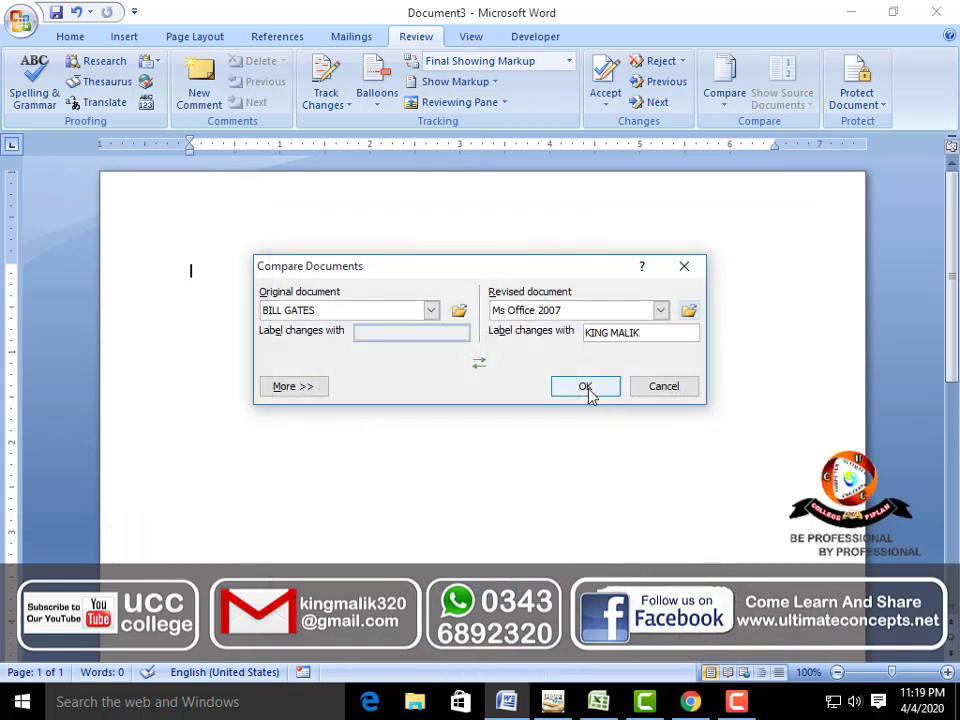
pyautogui.click(587, 388)
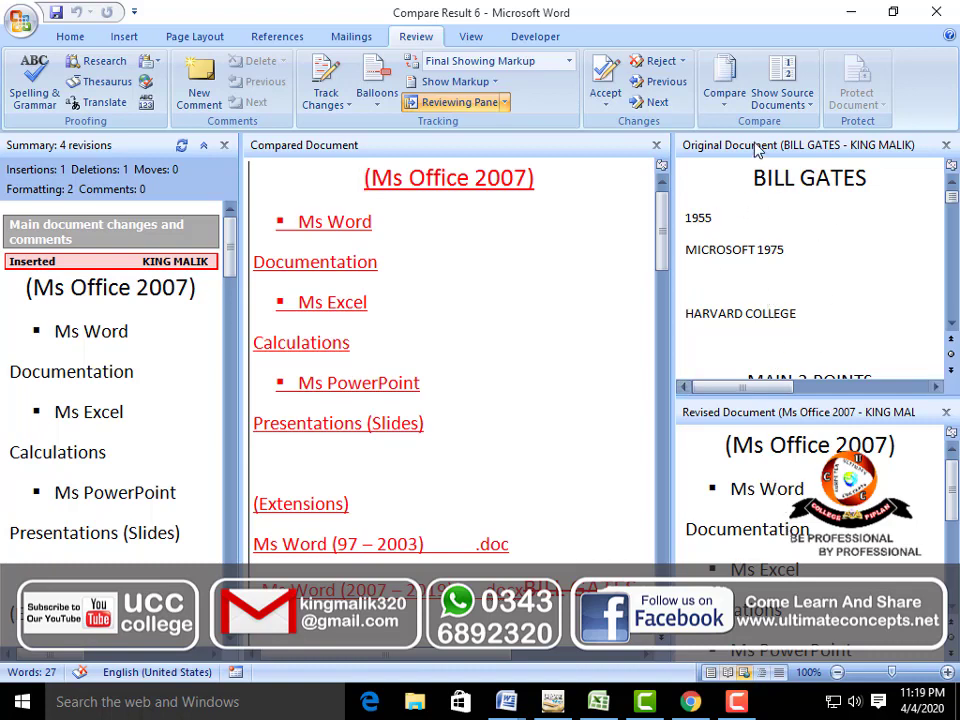
# Show the original, then the revised, then both source documents beside the comparison.
pyautogui.click(800, 108)
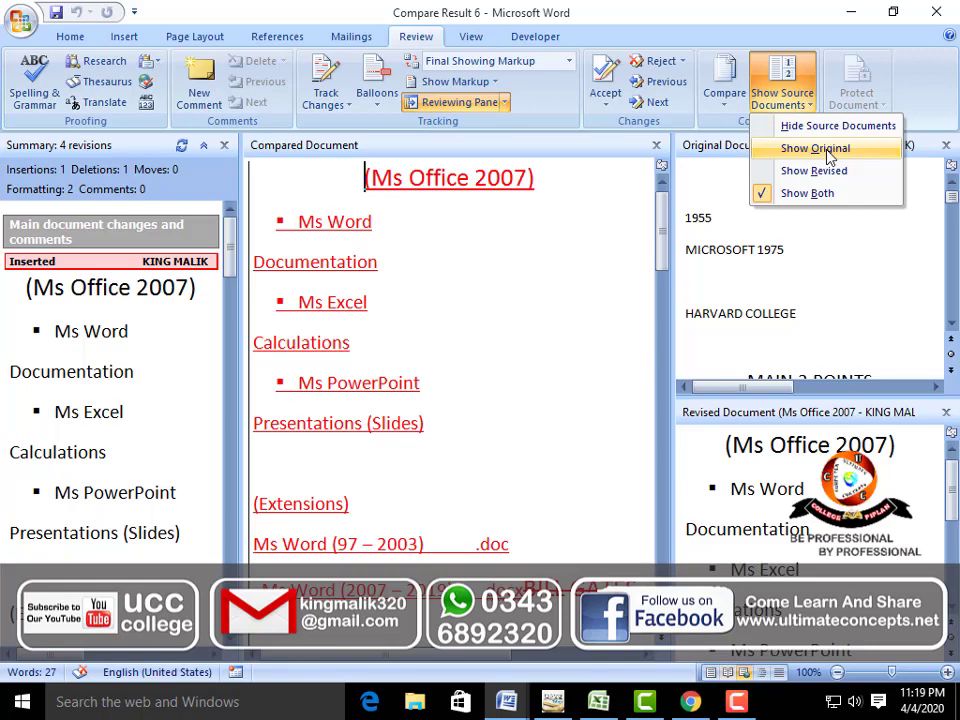
pyautogui.click(828, 157)
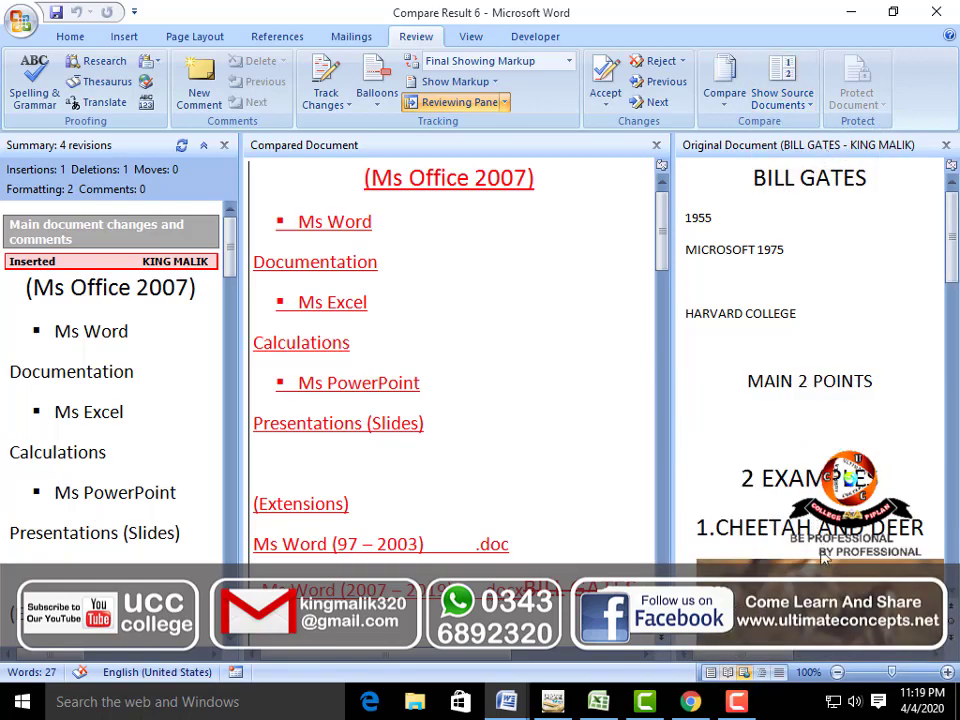
pyautogui.scroll(-5, 822, 558)
pyautogui.scroll(-5, 822, 558)
pyautogui.scroll(10, 786, 272)
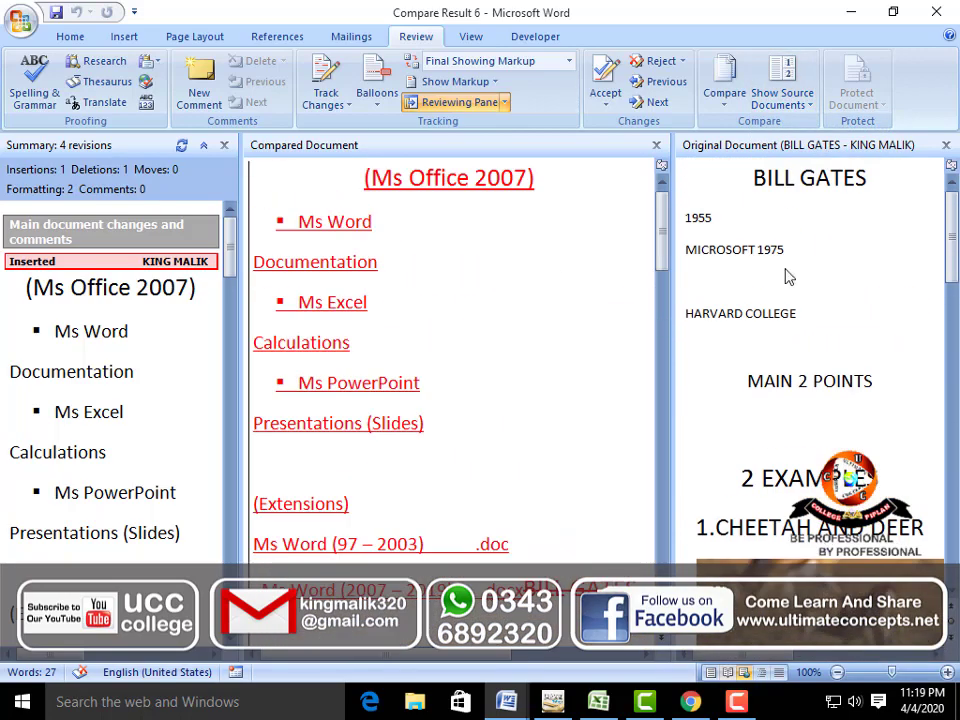
pyautogui.click(785, 100)
pyautogui.click(806, 171)
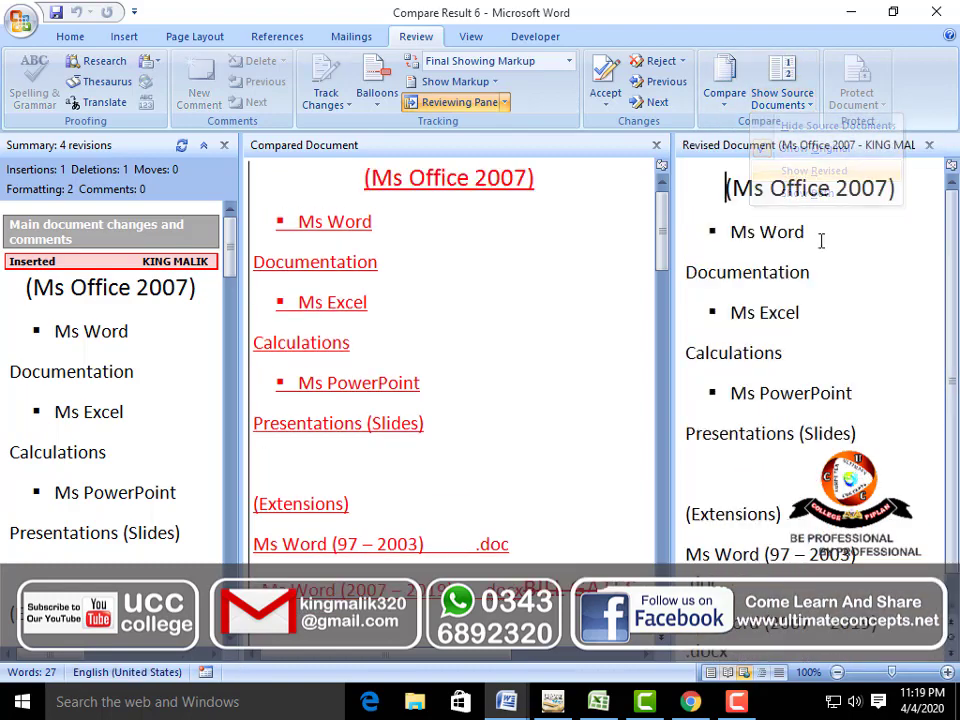
pyautogui.scroll(-1, 821, 457)
pyautogui.scroll(1, 821, 457)
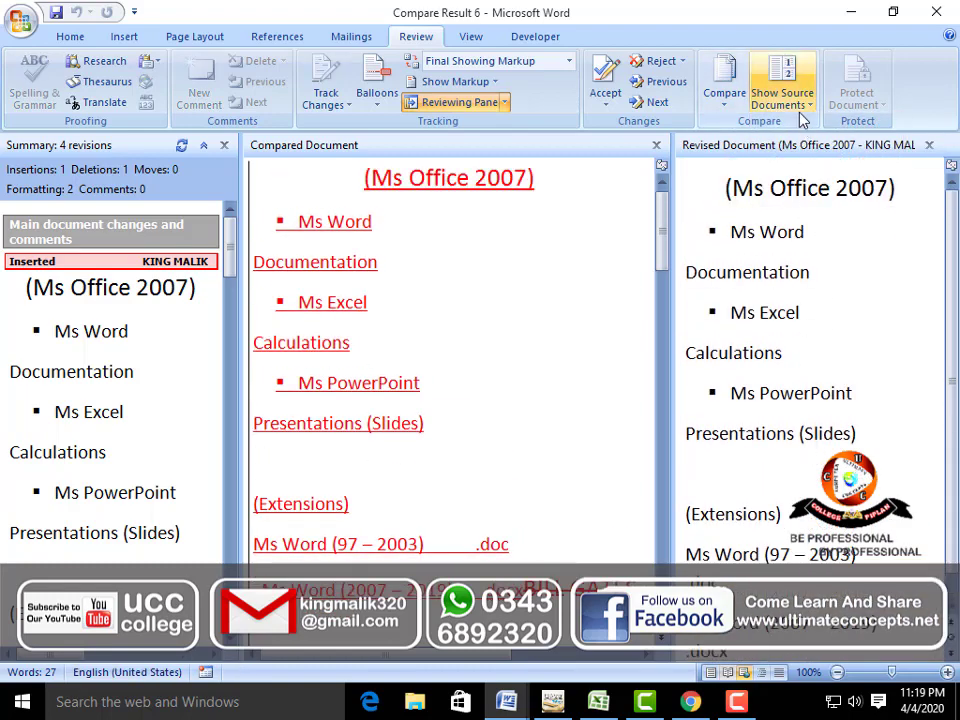
pyautogui.click(790, 100)
pyautogui.click(806, 193)
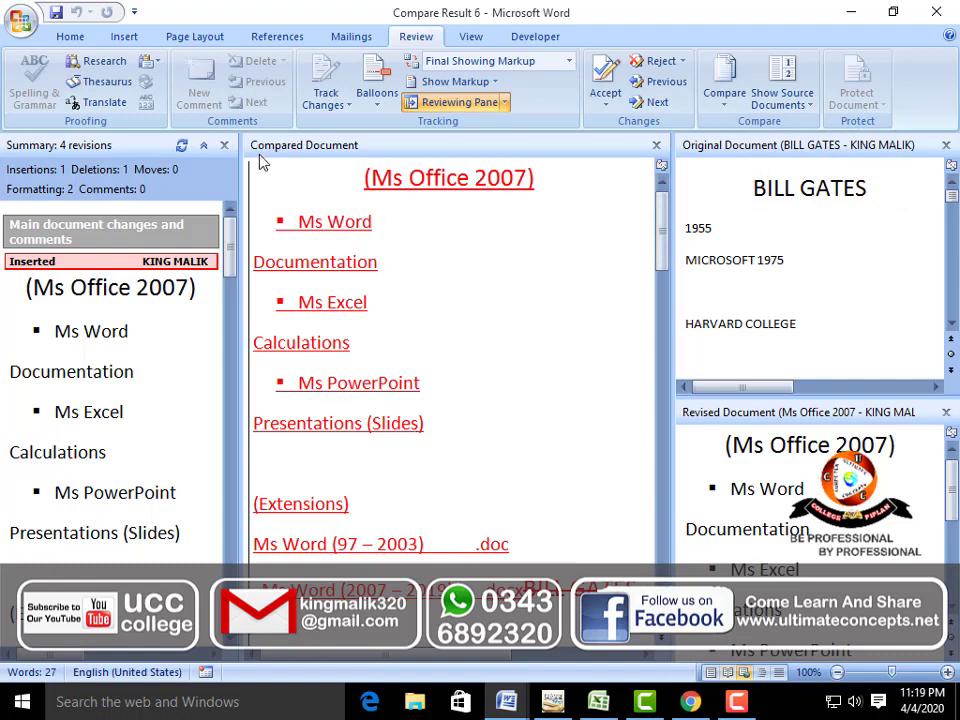
# Scroll through Compare Result 6, then close it without saving.
pyautogui.moveTo(662, 259)
pyautogui.mouseDown()
pyautogui.moveTo(665, 343)
pyautogui.moveTo(665, 307)
pyautogui.mouseUp()
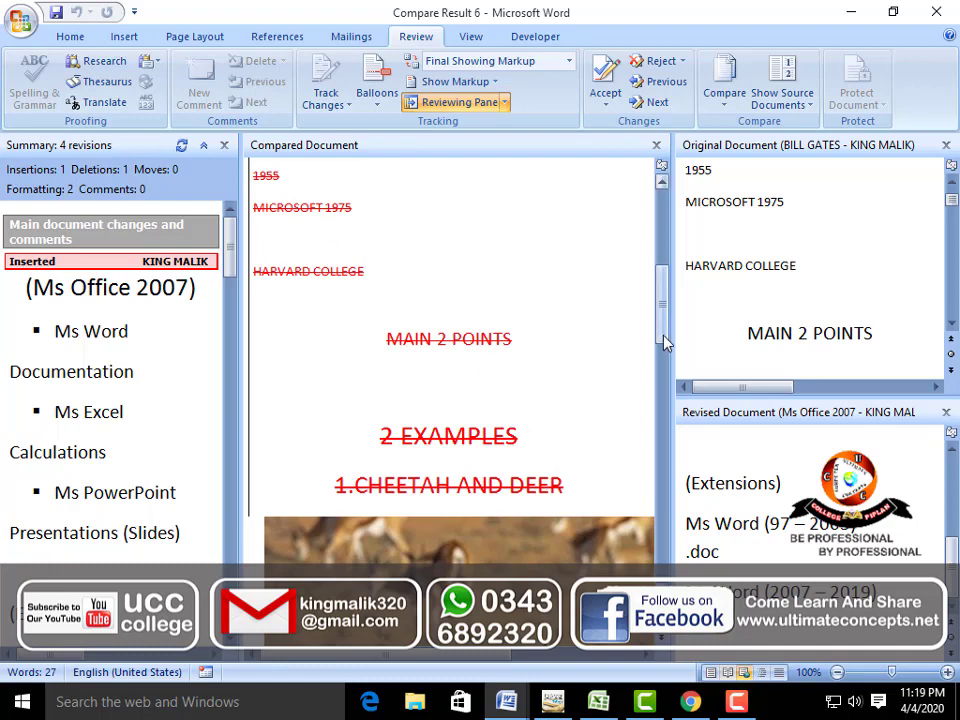
pyautogui.moveTo(665, 343); pyautogui.dragTo(662, 520)
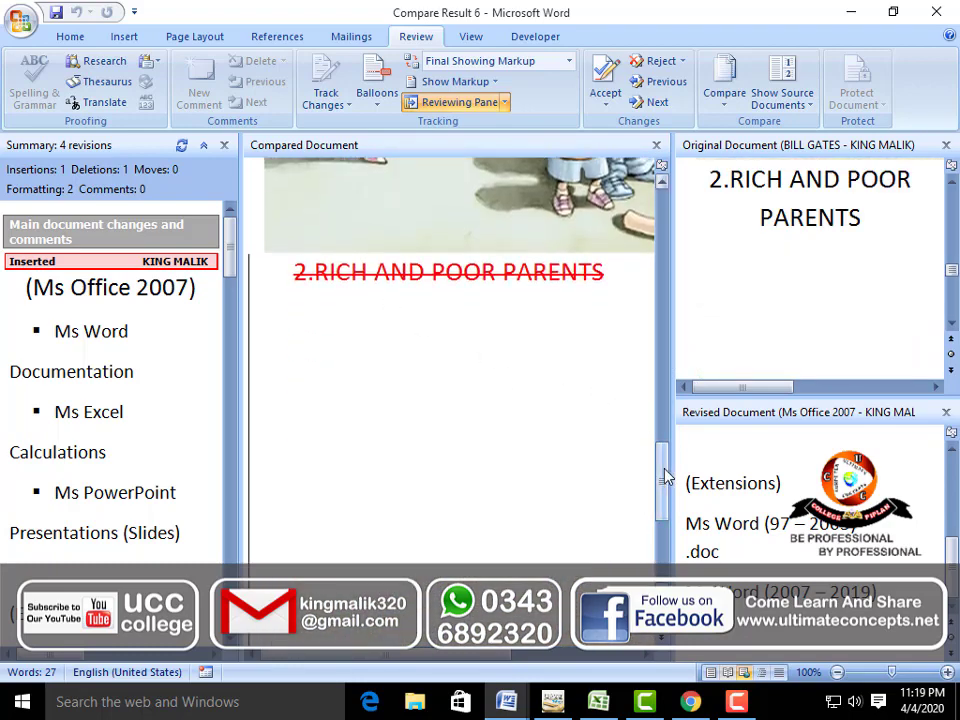
pyautogui.moveTo(667, 478); pyautogui.dragTo(661, 235)
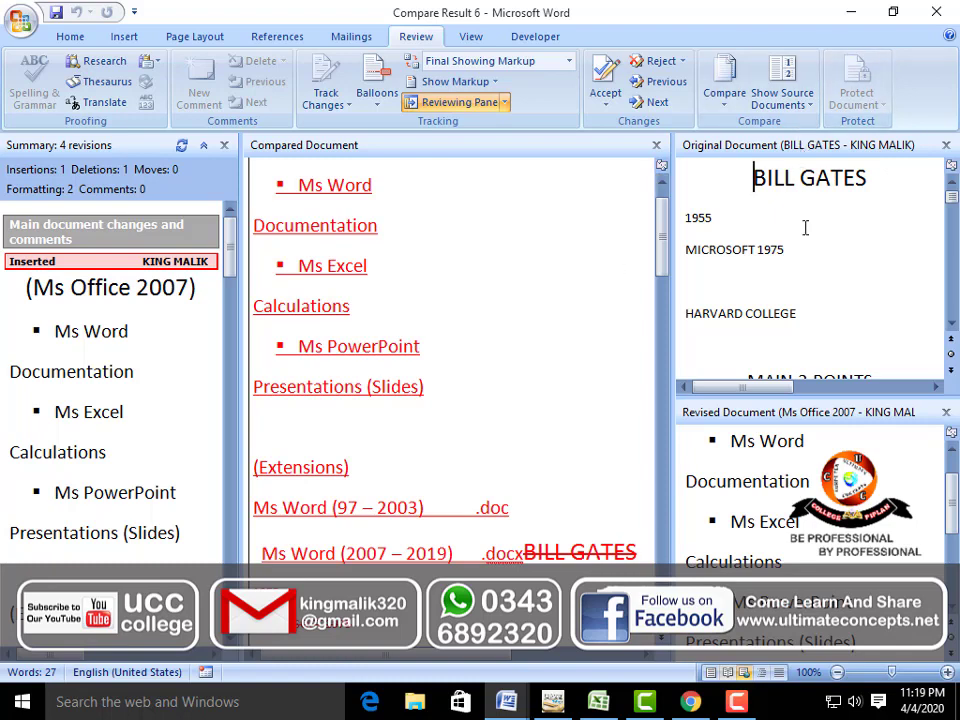
pyautogui.hotkey('ctrl', 'w')
pyautogui.press('Tab')
pyautogui.press('Return')
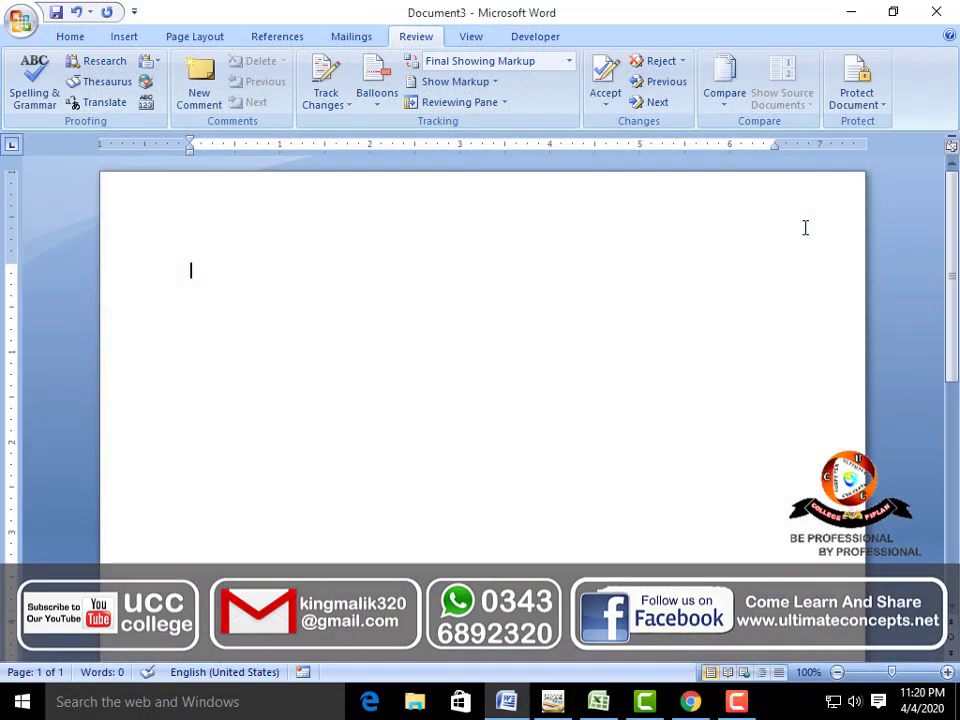
pyautogui.click(720, 104)
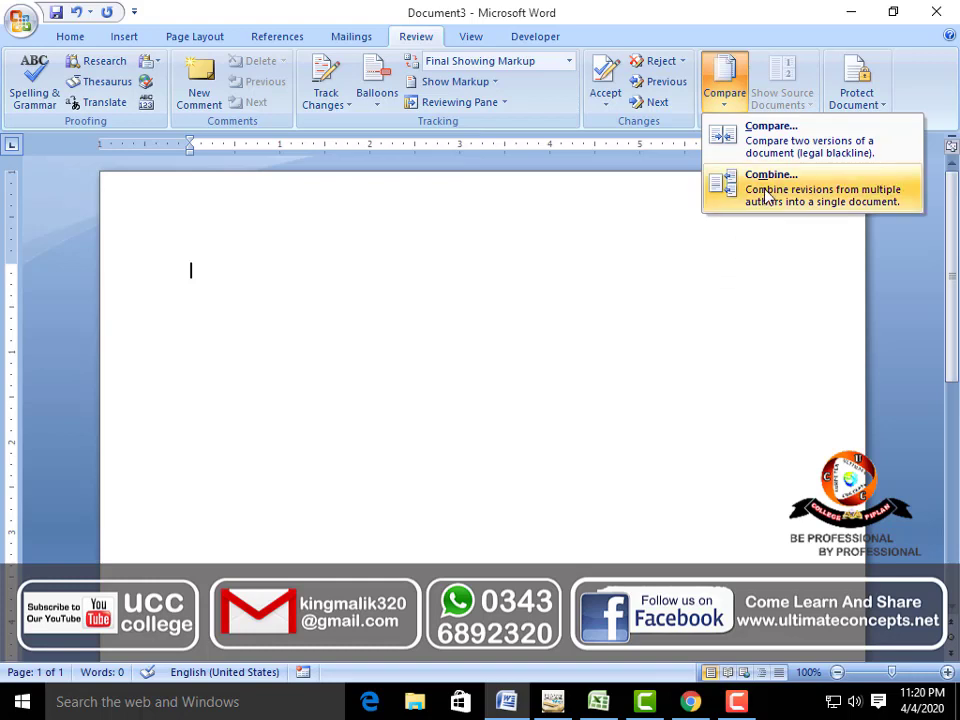
pyautogui.click(776, 272)
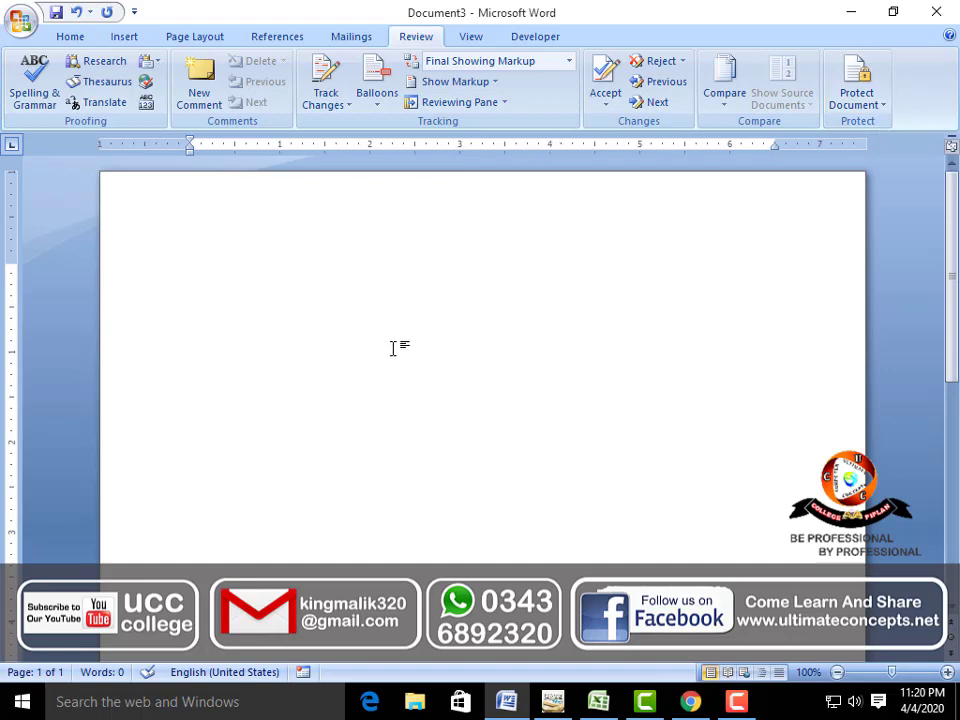
pyautogui.click(76, 39)
pyautogui.click(122, 37)
pyautogui.click(270, 38)
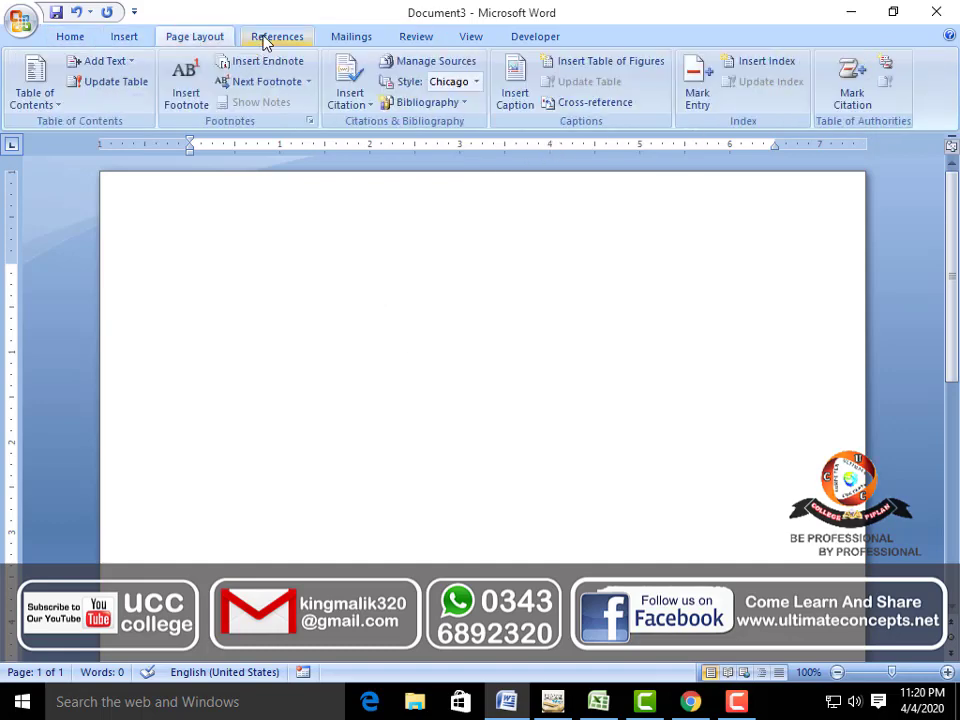
pyautogui.click(411, 44)
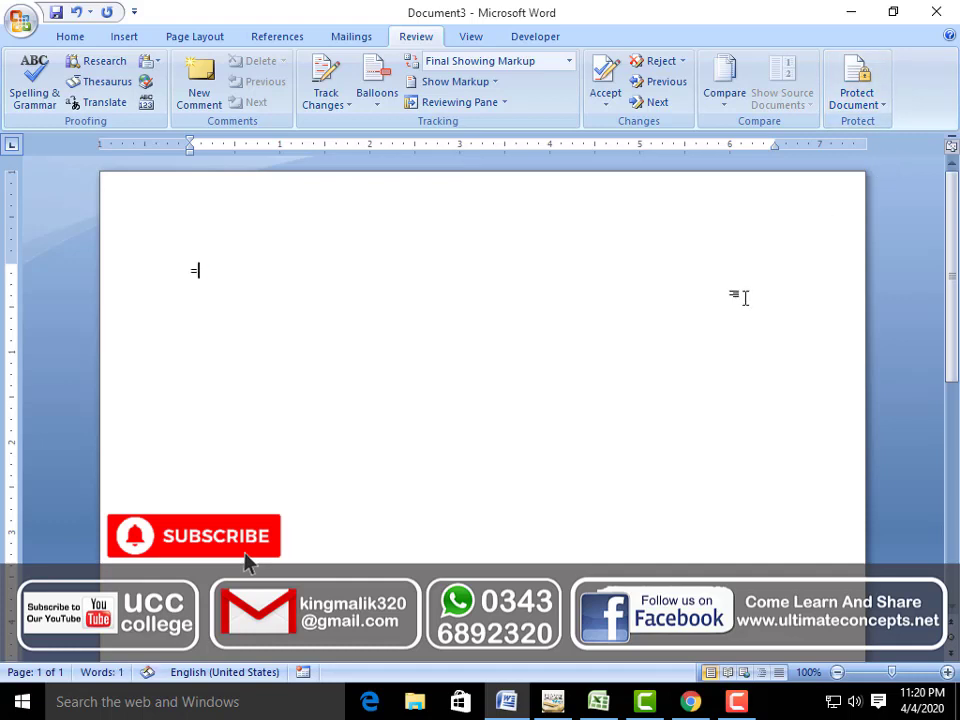
# Insert three sample paragraphs with =RAND() and open the Restrict Formatting and Editing pane.
pyautogui.write('=RA')
pyautogui.write('ND')
pyautogui.write('()')
pyautogui.press('Return')
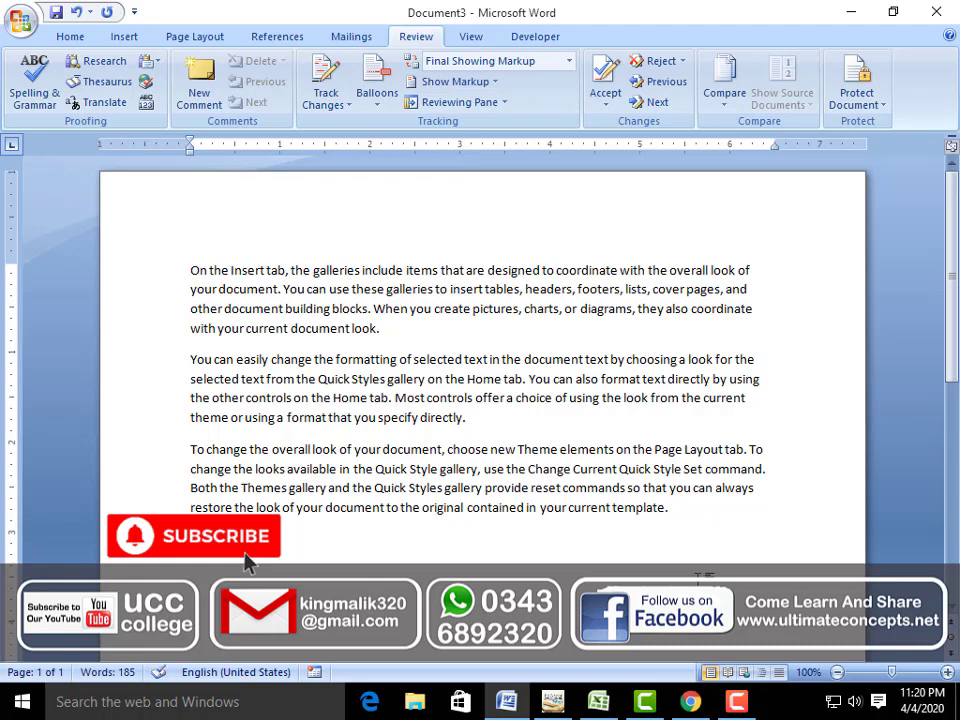
pyautogui.click(880, 108)
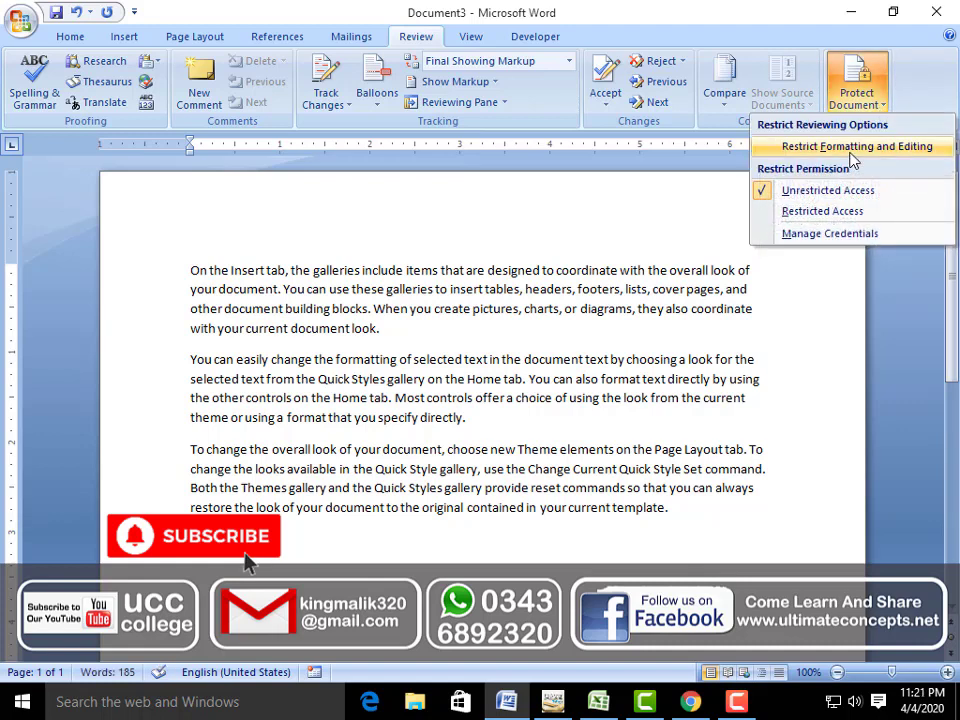
pyautogui.click(852, 148)
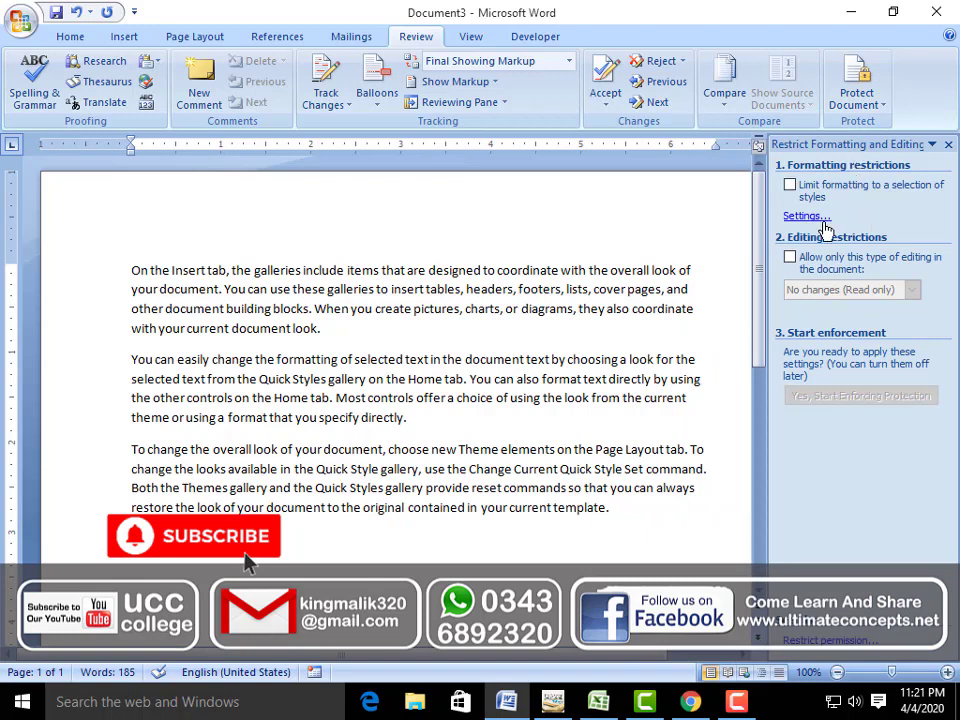
# Enforce password-protected read-only editing, letting Everyone edit the exception parts.
pyautogui.click(790, 258)
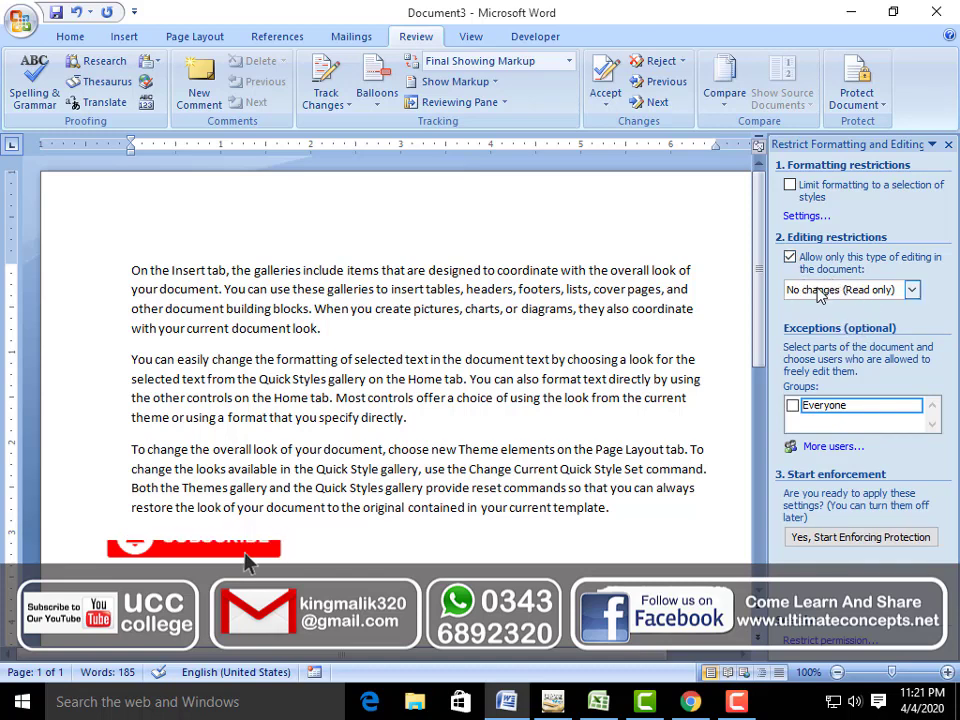
pyautogui.click(793, 406)
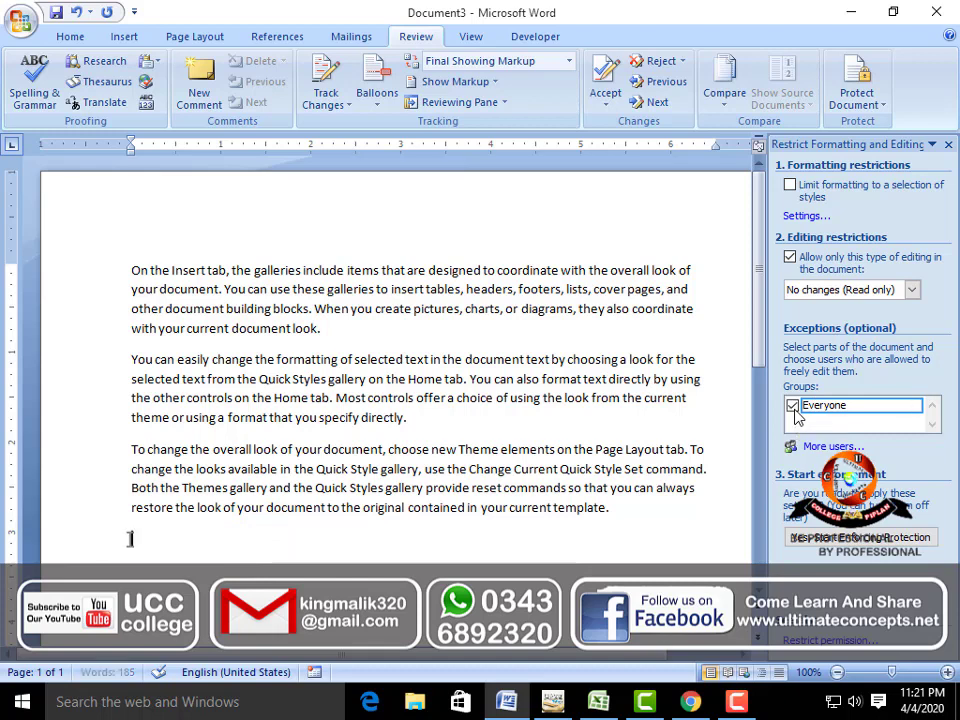
pyautogui.click(829, 545)
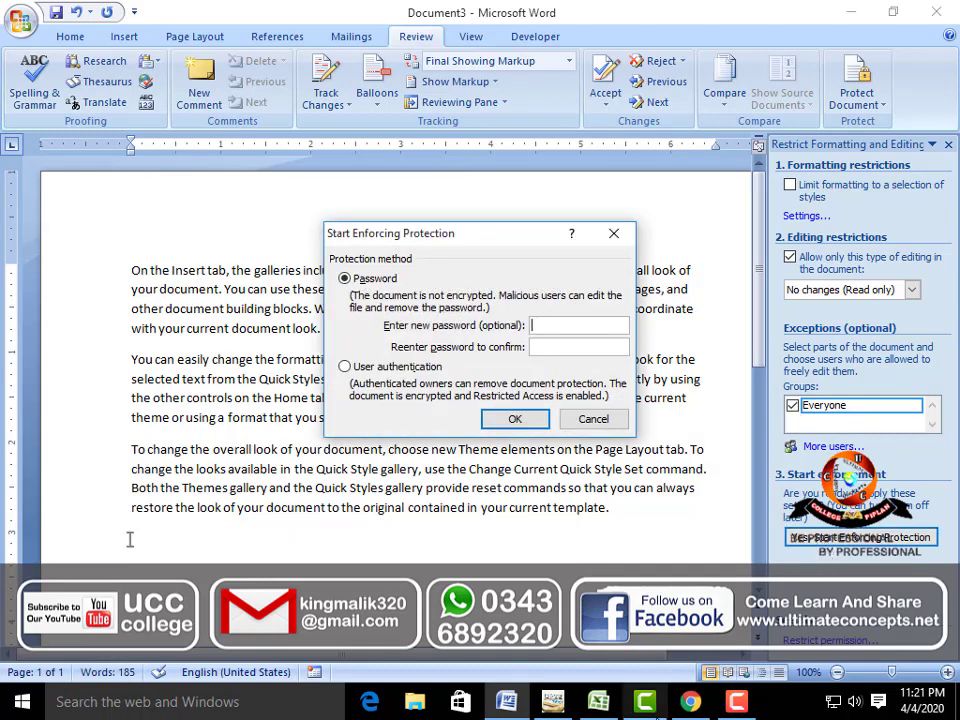
pyautogui.moveTo(656, 712)
pyautogui.write('1')
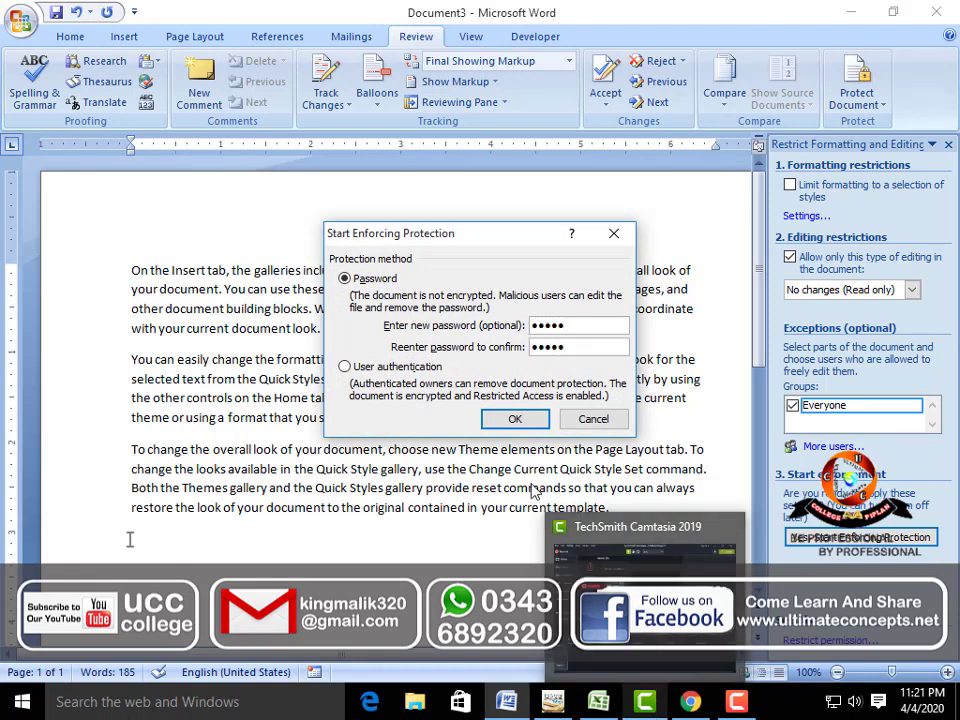
pyautogui.press('Return')
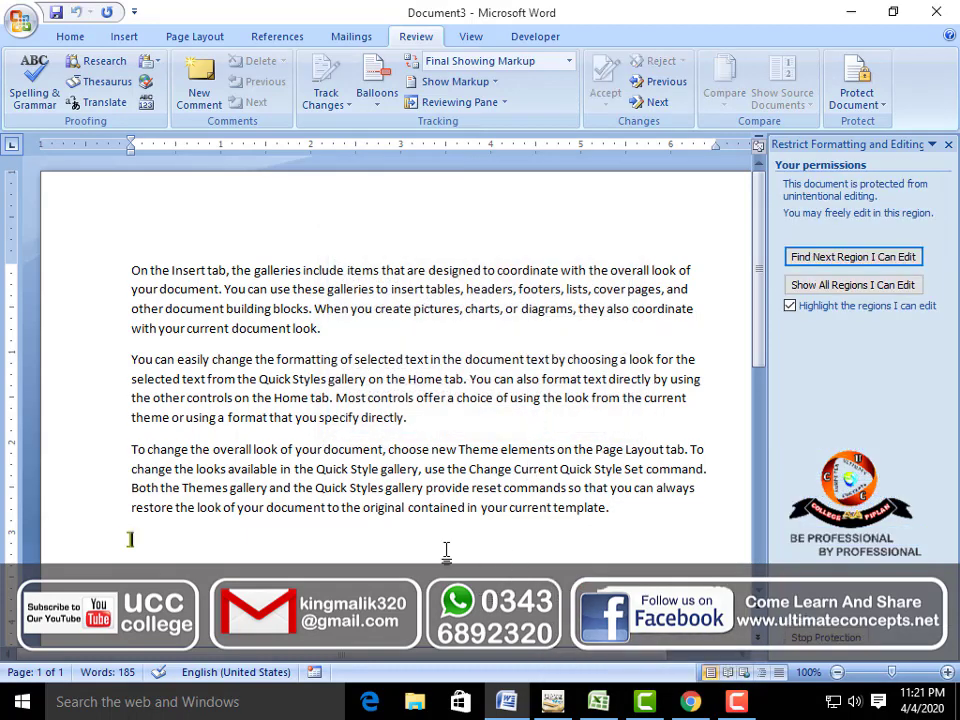
# Confirm the locked text cannot be deleted, then stop protection using the password.
pyautogui.moveTo(446, 551); pyautogui.dragTo(232, 330)
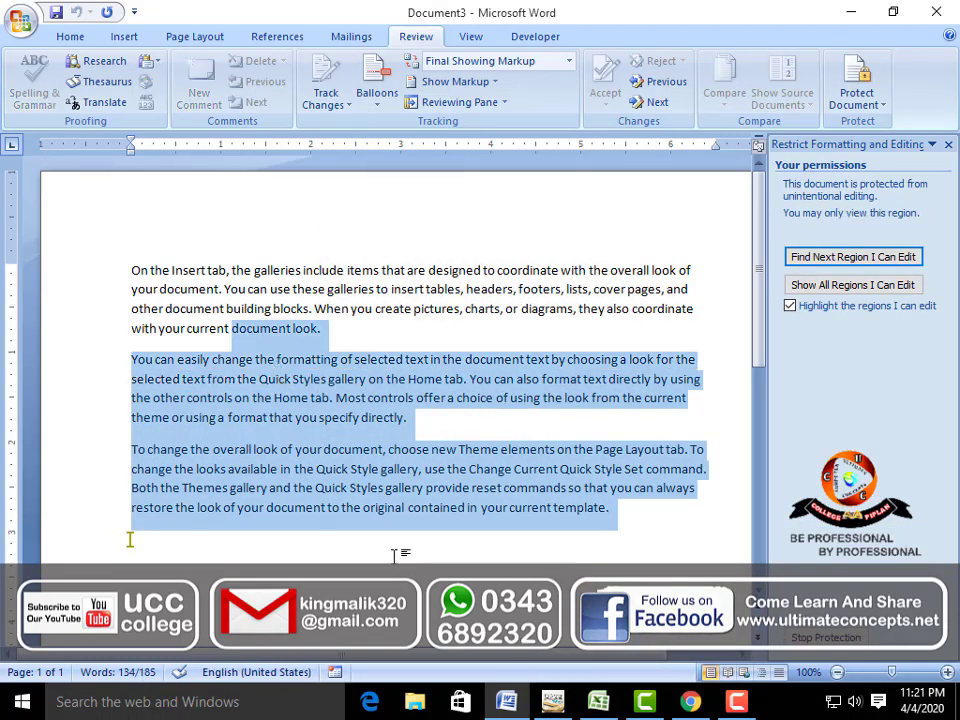
pyautogui.press('Delete')
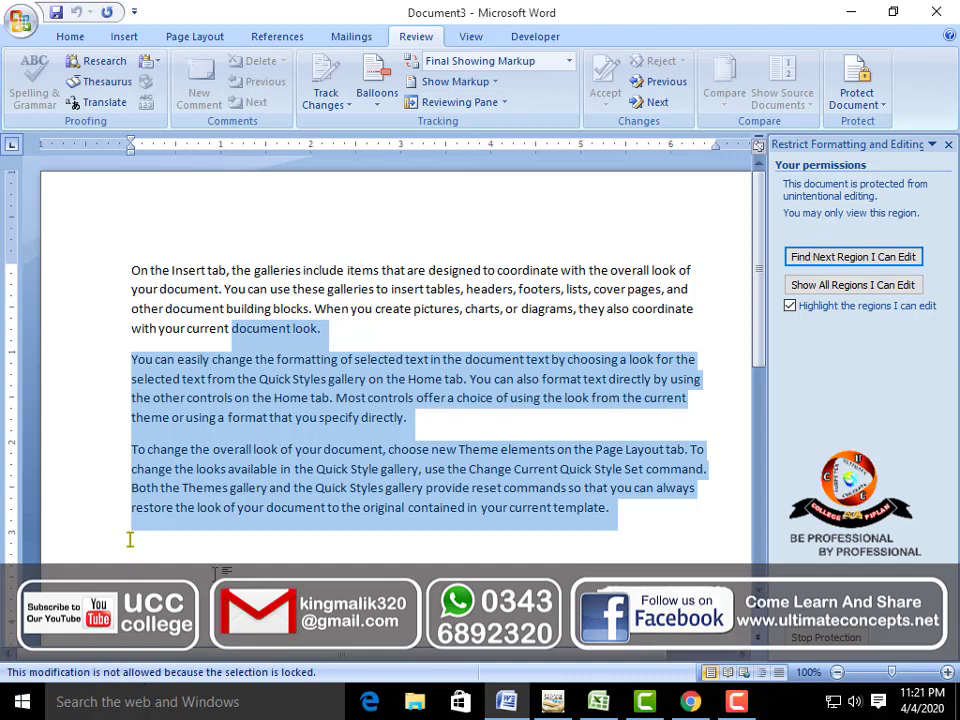
pyautogui.moveTo(350, 554); pyautogui.dragTo(200, 338)
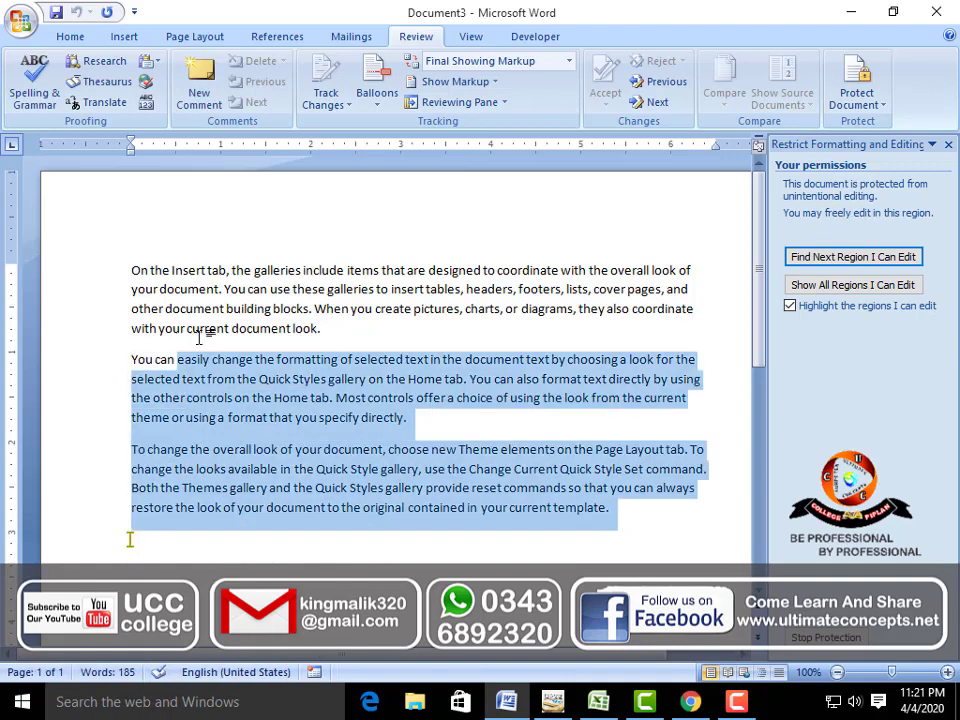
pyautogui.click(220, 545)
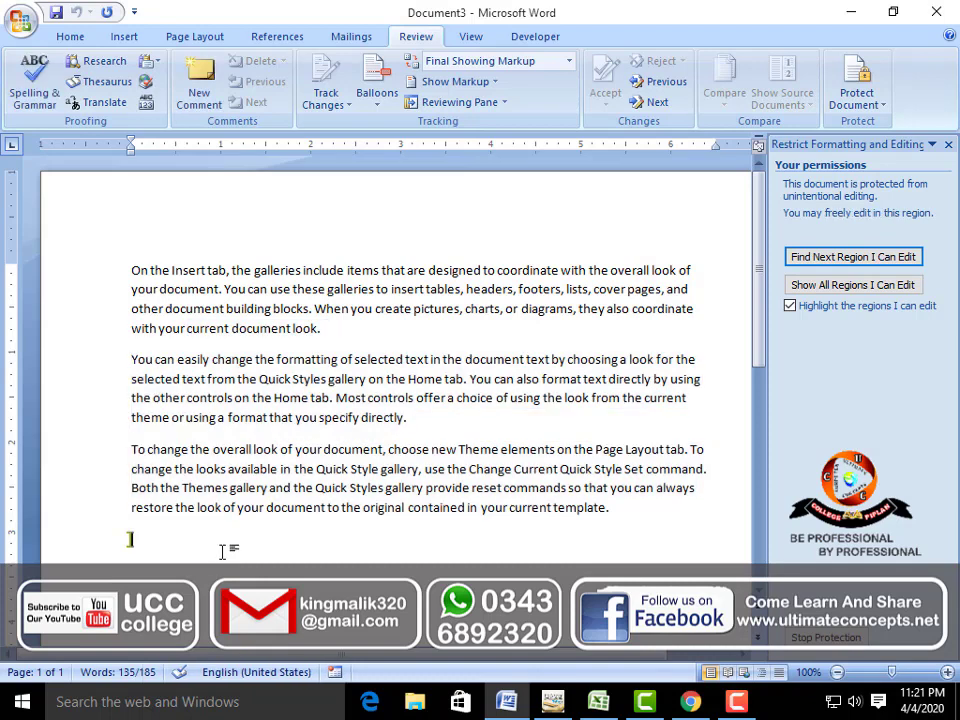
pyautogui.click(826, 637)
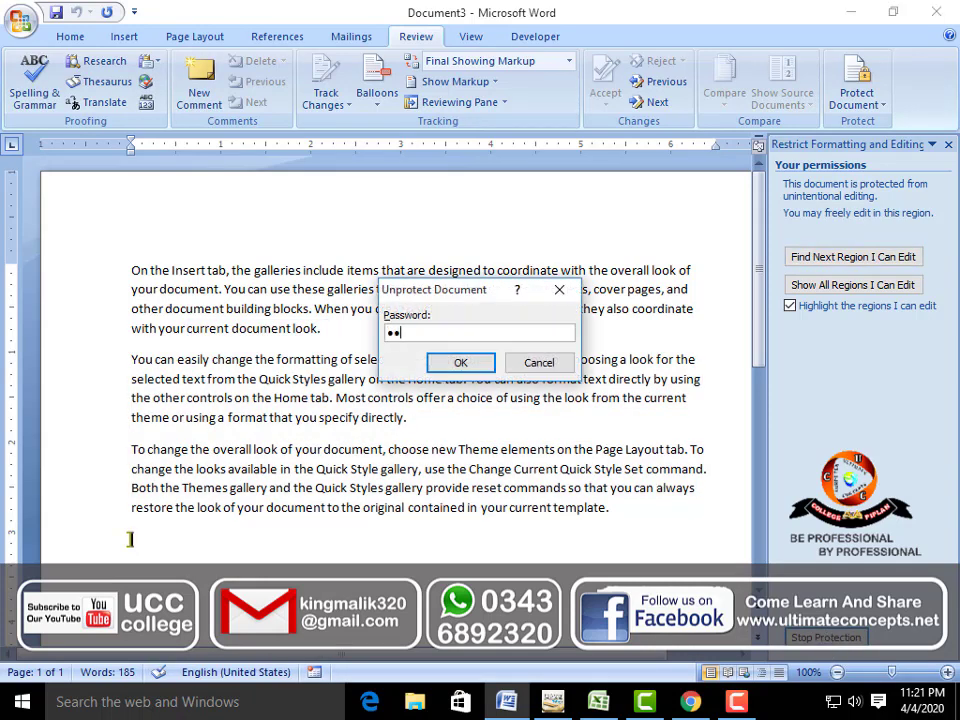
pyautogui.press('Return')
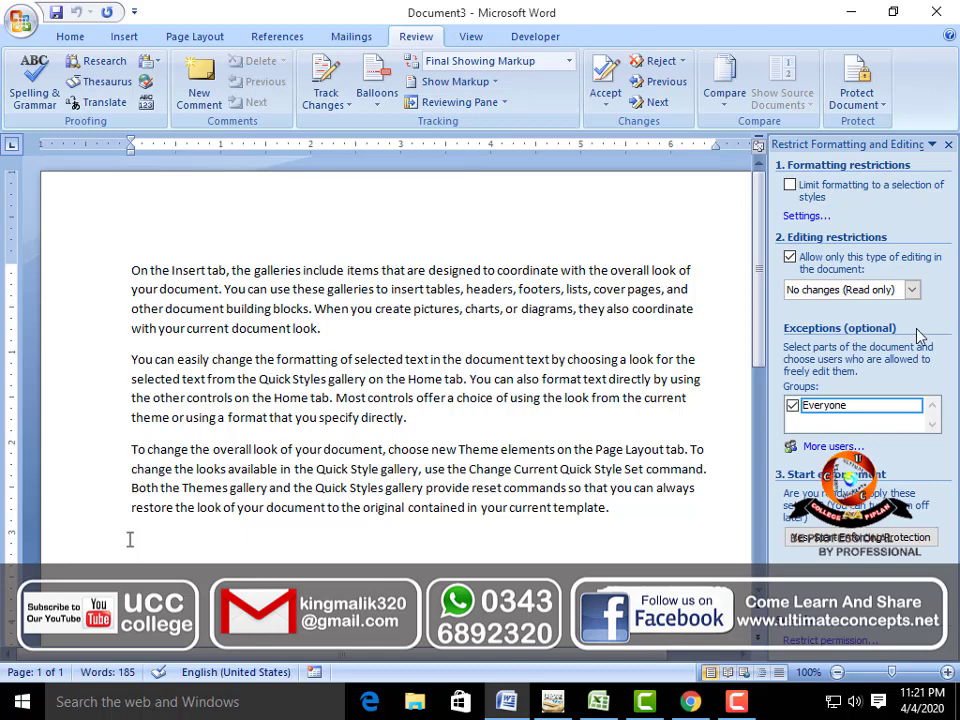
# Switch the editing restriction to Tracked changes, dropping exceptions, and start enforcing it.
pyautogui.click(912, 290)
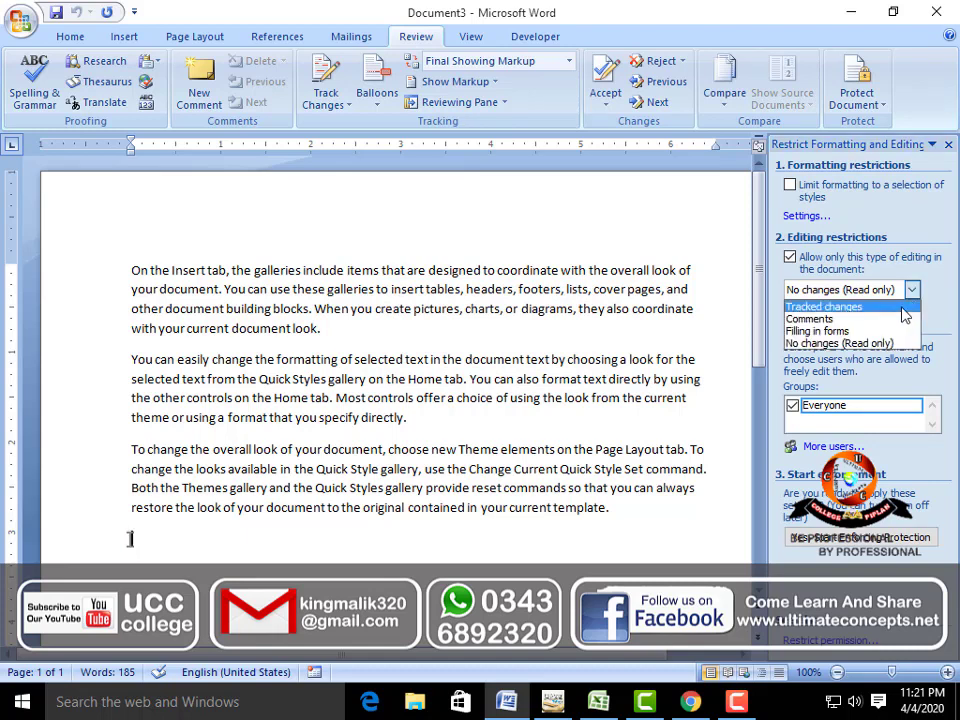
pyautogui.click(823, 307)
pyautogui.click(388, 376)
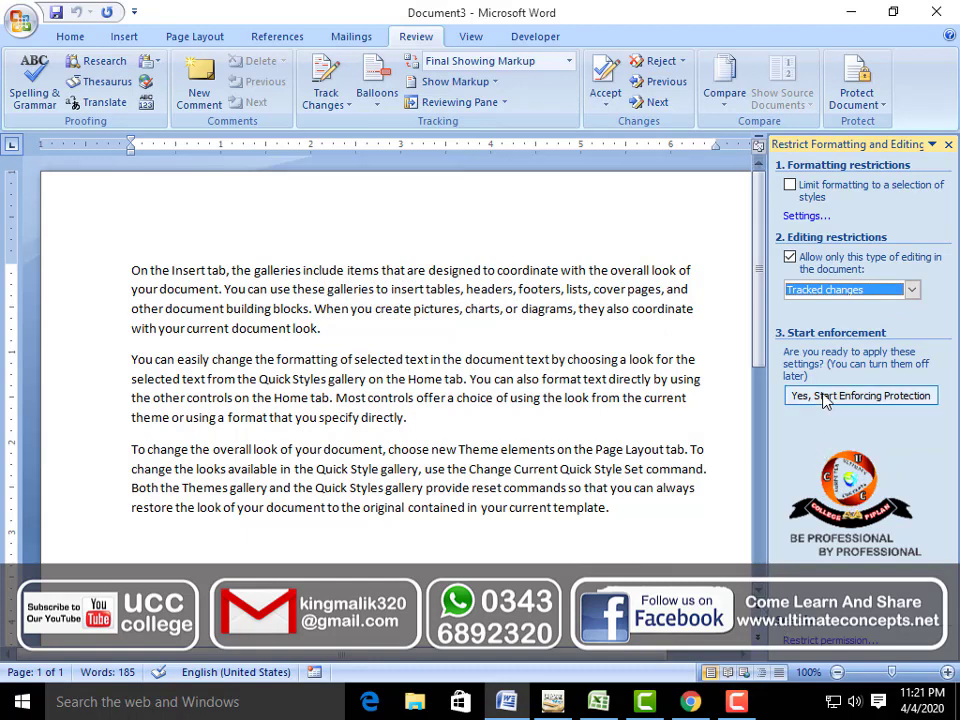
pyautogui.click(765, 397)
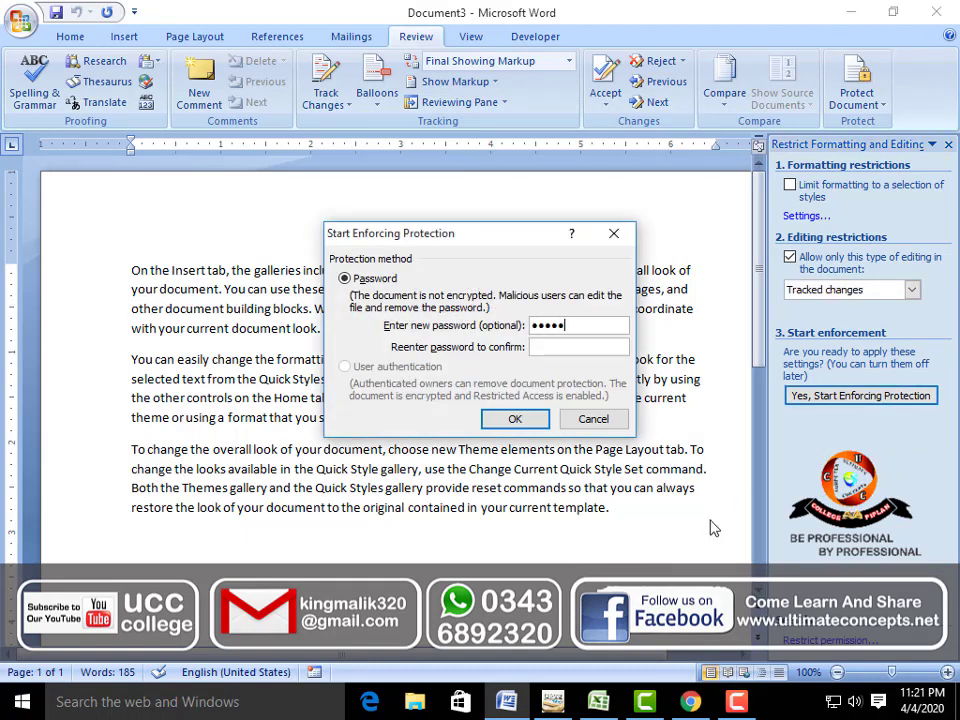
# Enforce tracked changes with a new password, then delete the last paragraph's end and 'contained in your current template' as tracked deletions.
pyautogui.press('Return')
pyautogui.moveTo(711, 519); pyautogui.dragTo(128, 289)
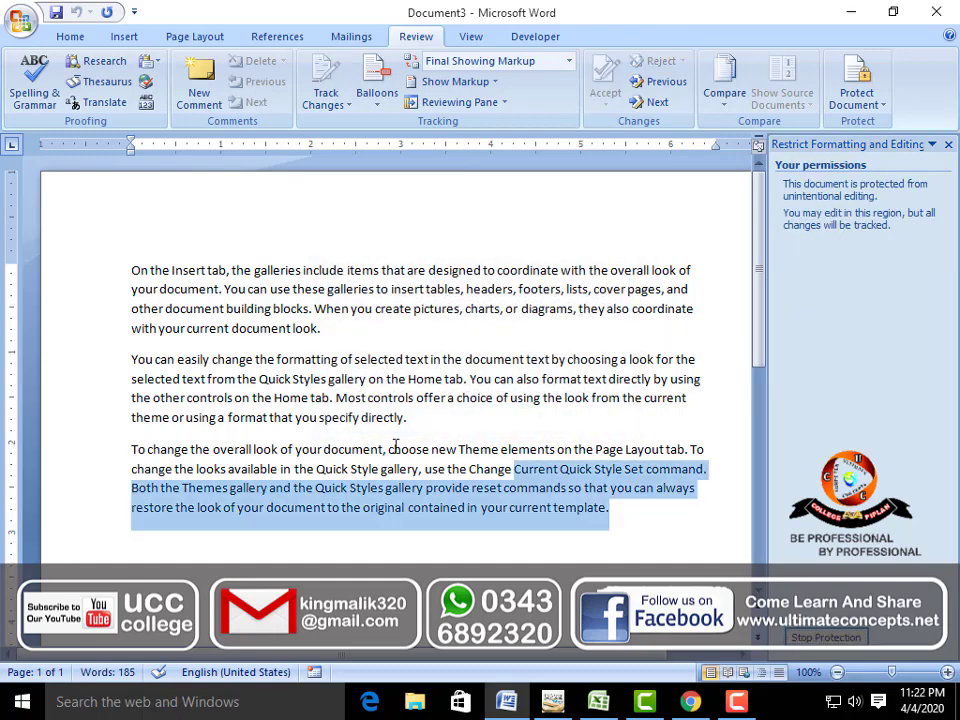
pyautogui.click(604, 533)
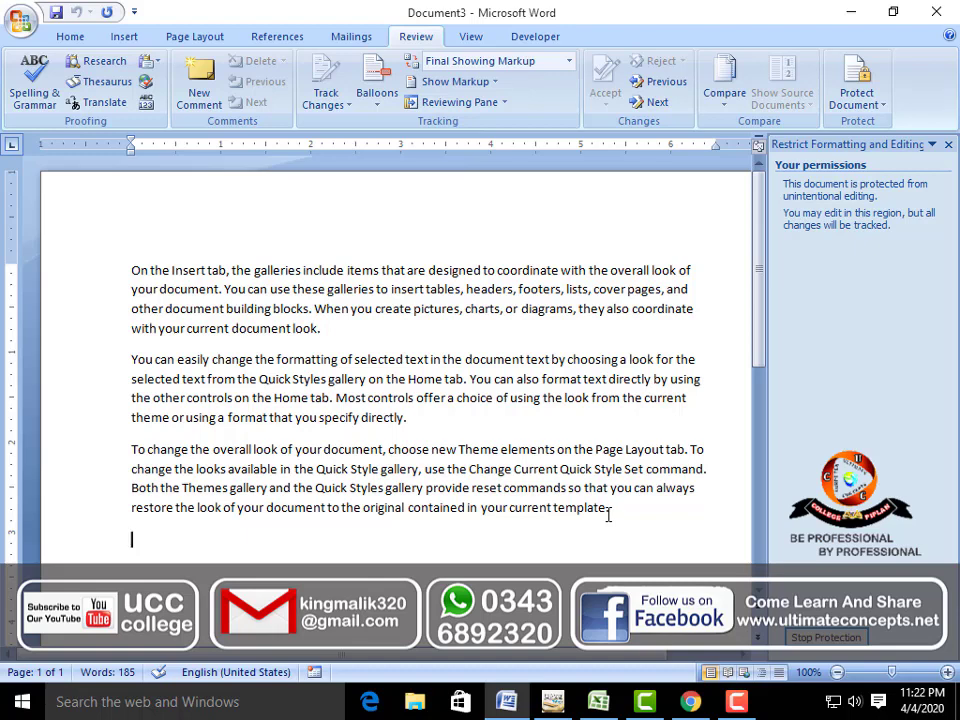
pyautogui.press('BackSpace')
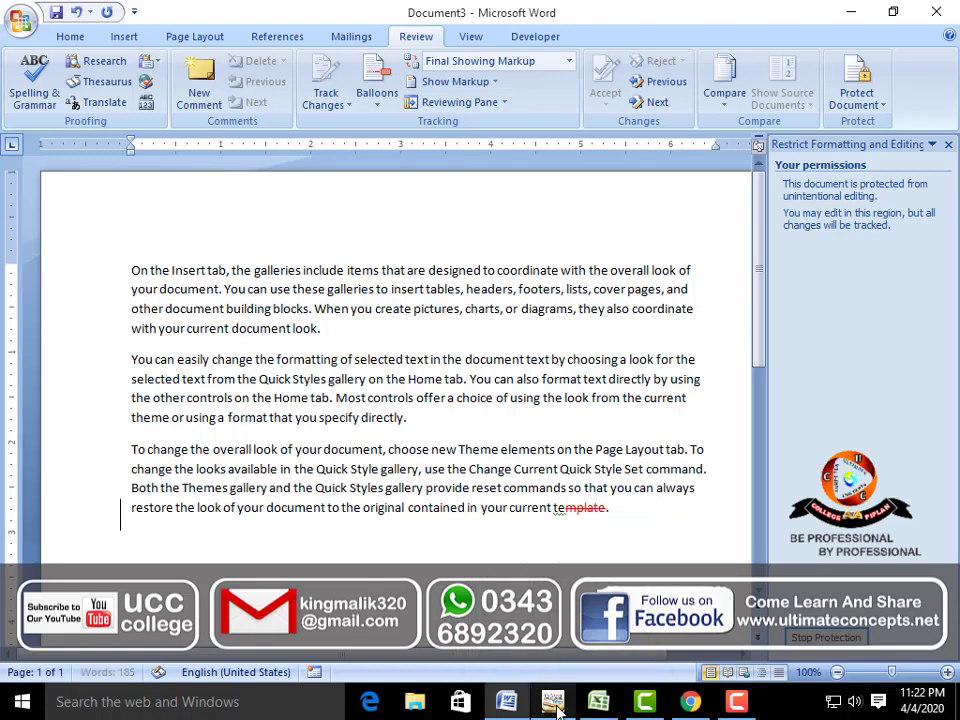
pyautogui.press('BackSpace')
pyautogui.press('BackSpace')
pyautogui.press('BackSpace')
pyautogui.press('BackSpace')
pyautogui.press('BackSpace')
pyautogui.press('BackSpace')
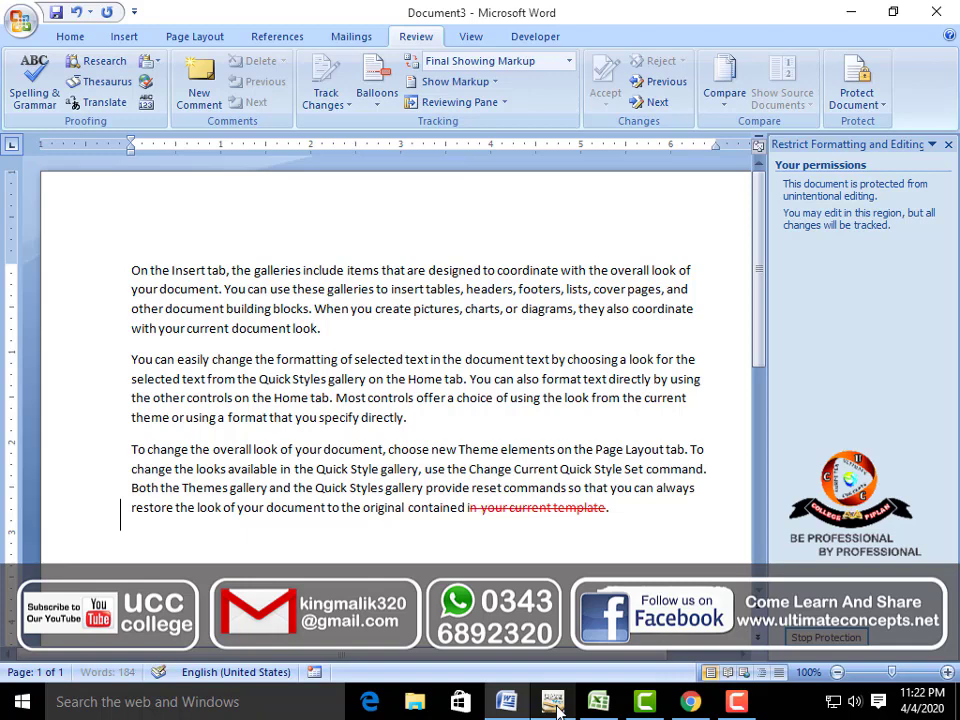
pyautogui.press('BackSpace')
pyautogui.press('BackSpace')
pyautogui.press('BackSpace')
pyautogui.press('BackSpace')
pyautogui.moveTo(406, 418); pyautogui.dragTo(409, 380)
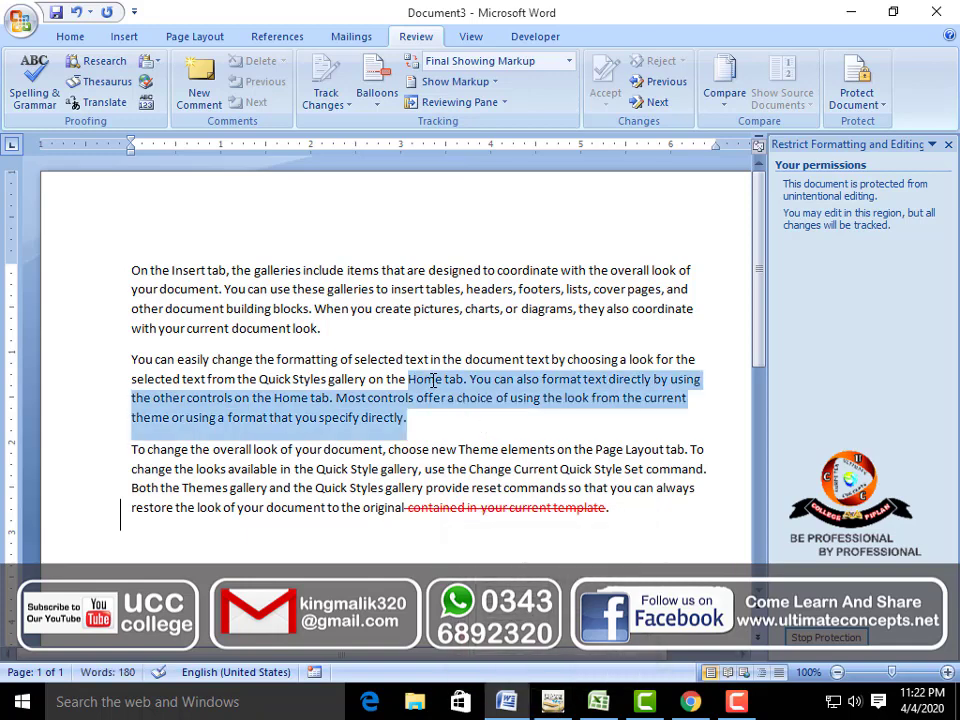
pyautogui.press('BackSpace')
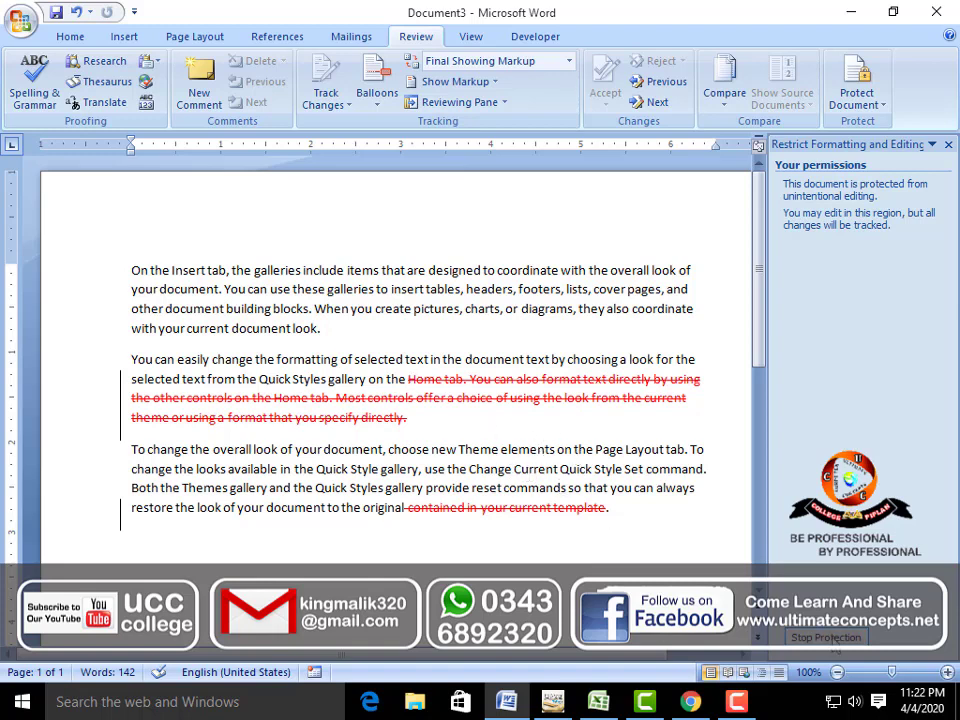
# Remove the tracked-changes protection with its password and close the restrictions pane.
pyautogui.click(835, 648)
pyautogui.write('1')
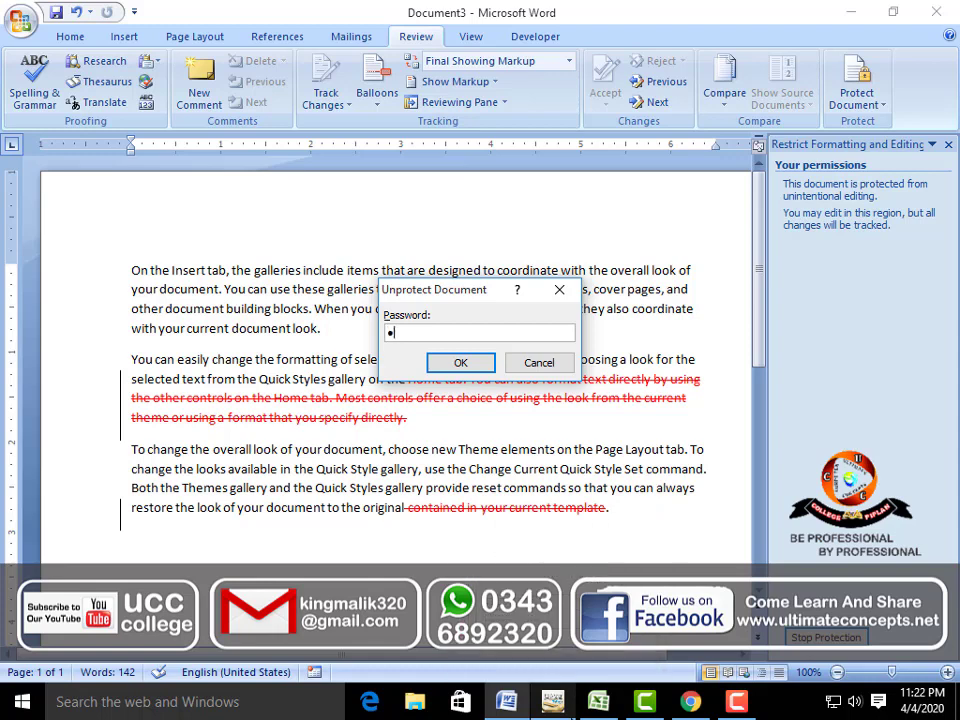
pyautogui.press('Return')
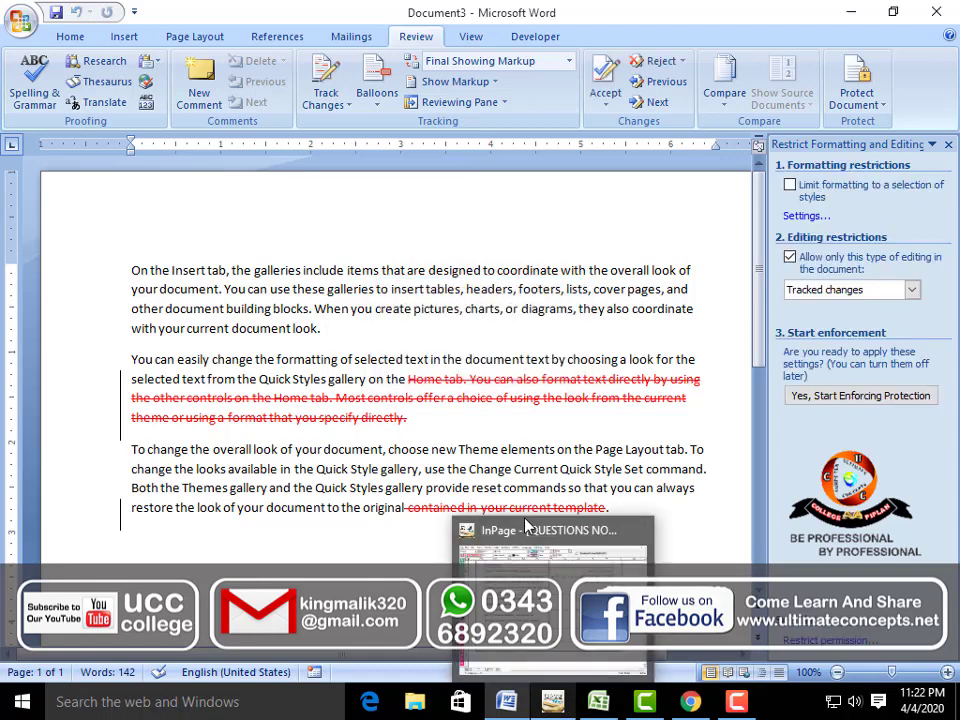
pyautogui.click(948, 144)
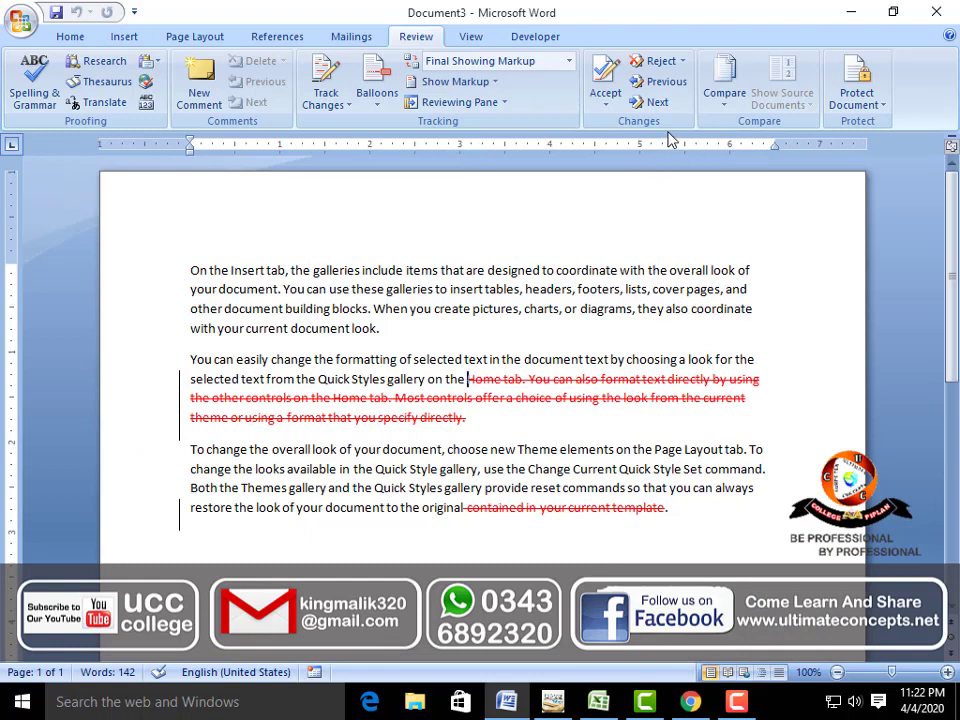
# Reject all changes in the document and check the full 185-word text is restored.
pyautogui.click(683, 63)
pyautogui.click(690, 146)
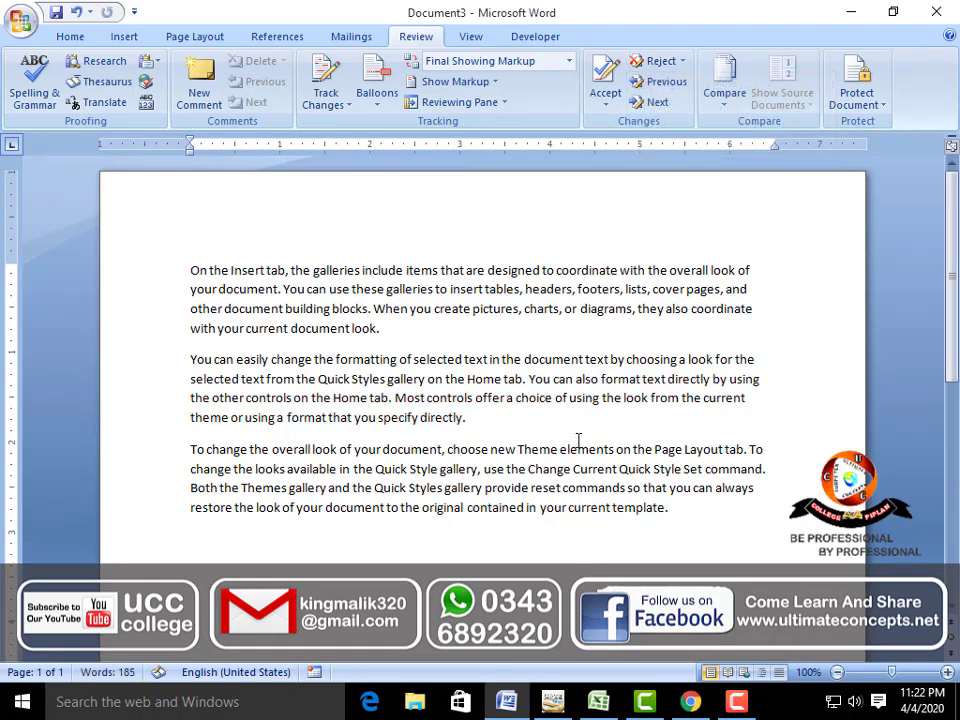
pyautogui.moveTo(671, 508); pyautogui.dragTo(200, 270)
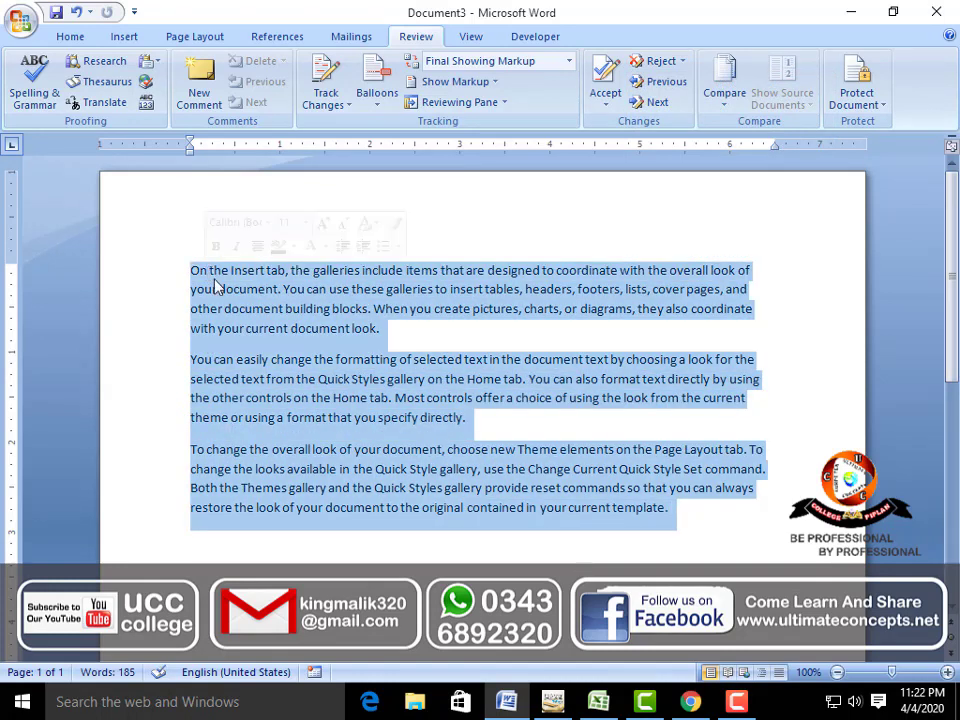
pyautogui.click(314, 359)
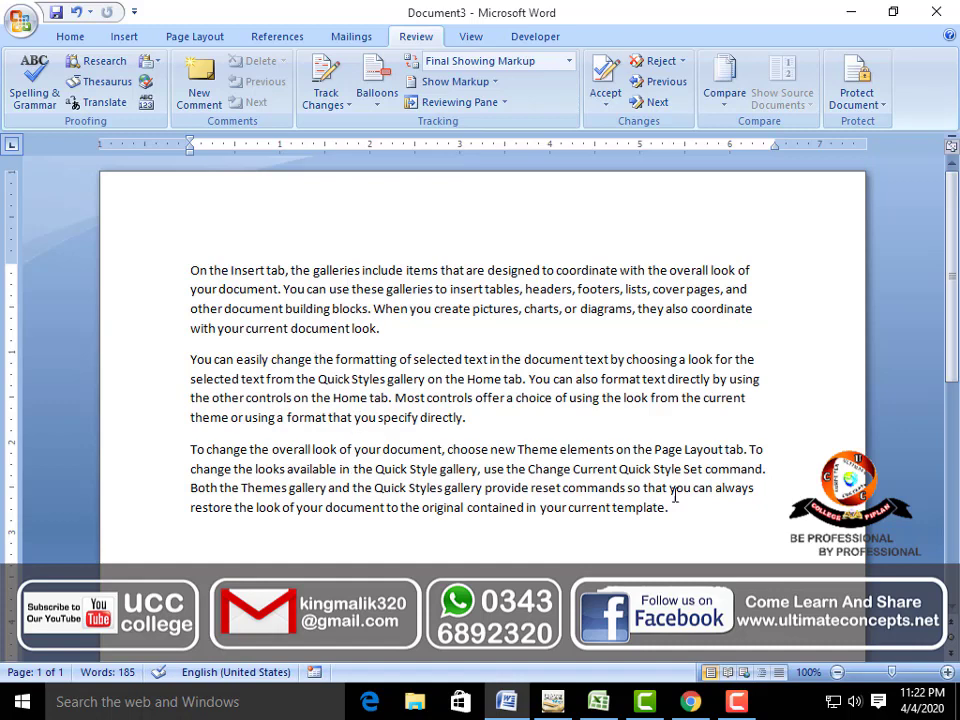
pyautogui.moveTo(668, 508); pyautogui.dragTo(507, 469)
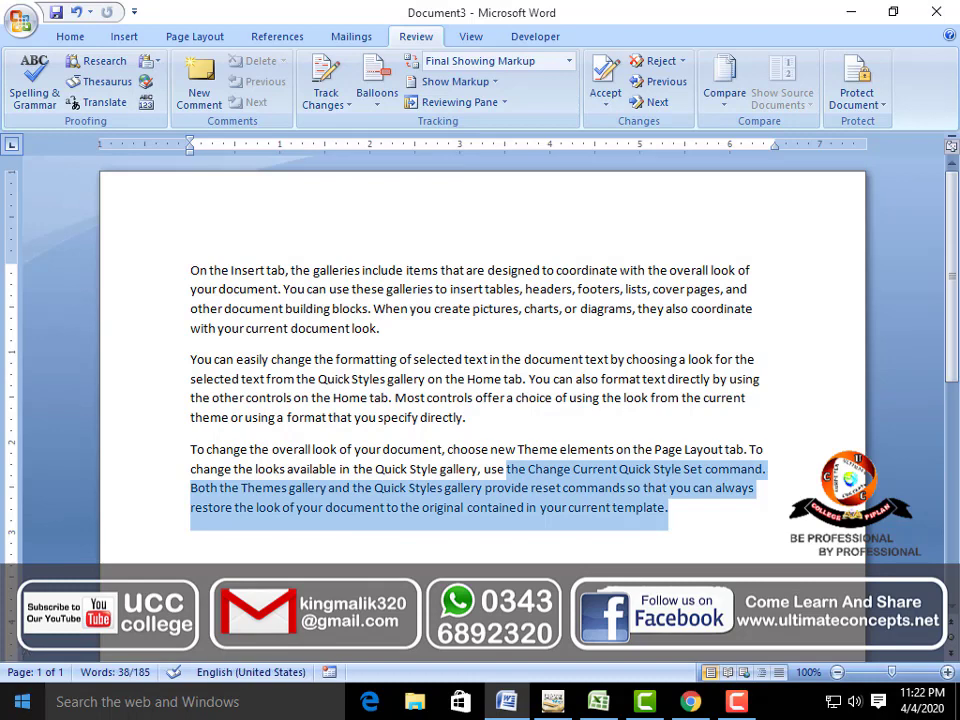
pyautogui.moveTo(720, 548); pyautogui.dragTo(190, 270)
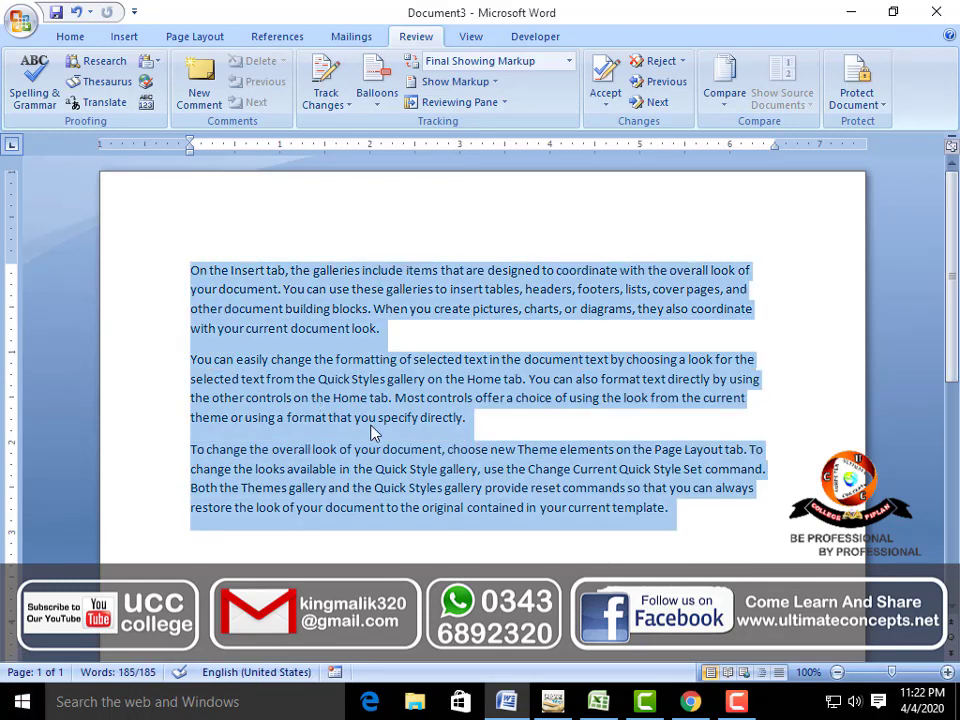
pyautogui.click(370, 424)
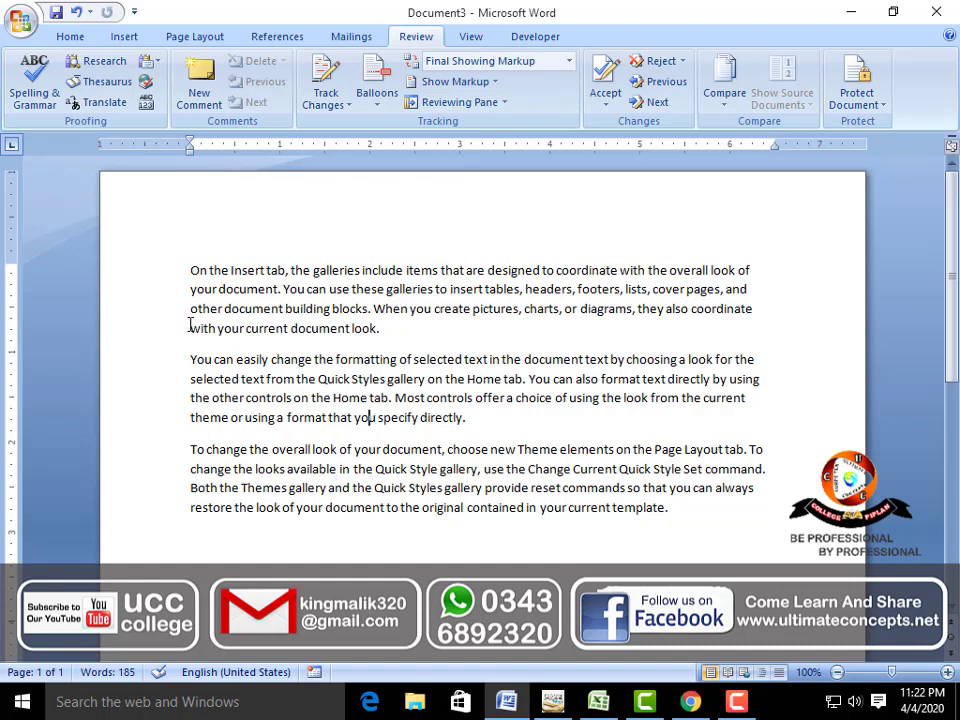
# Start saving the document and open General Options from the Save As Tools list.
pyautogui.click(22, 24)
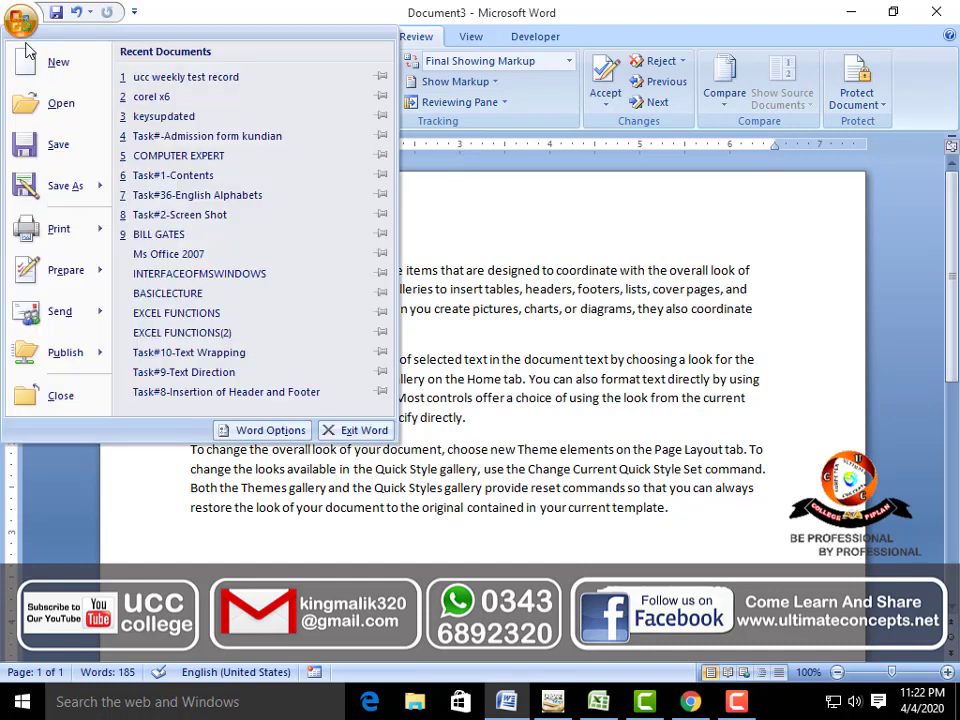
pyautogui.moveTo(68, 189)
pyautogui.click(62, 150)
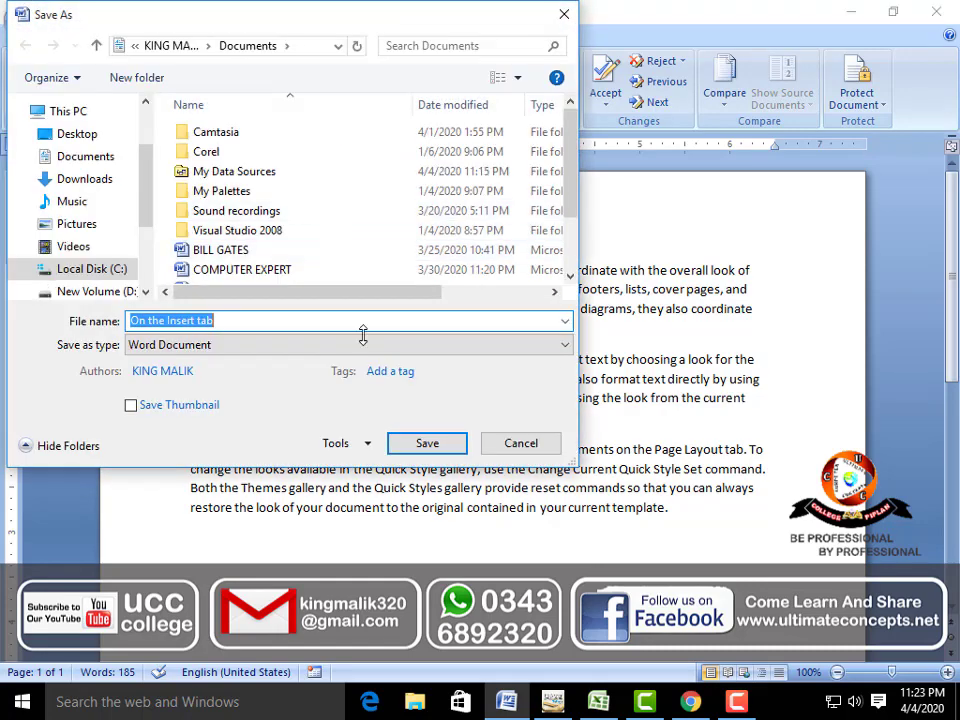
pyautogui.moveTo(225, 28); pyautogui.dragTo(328, 78)
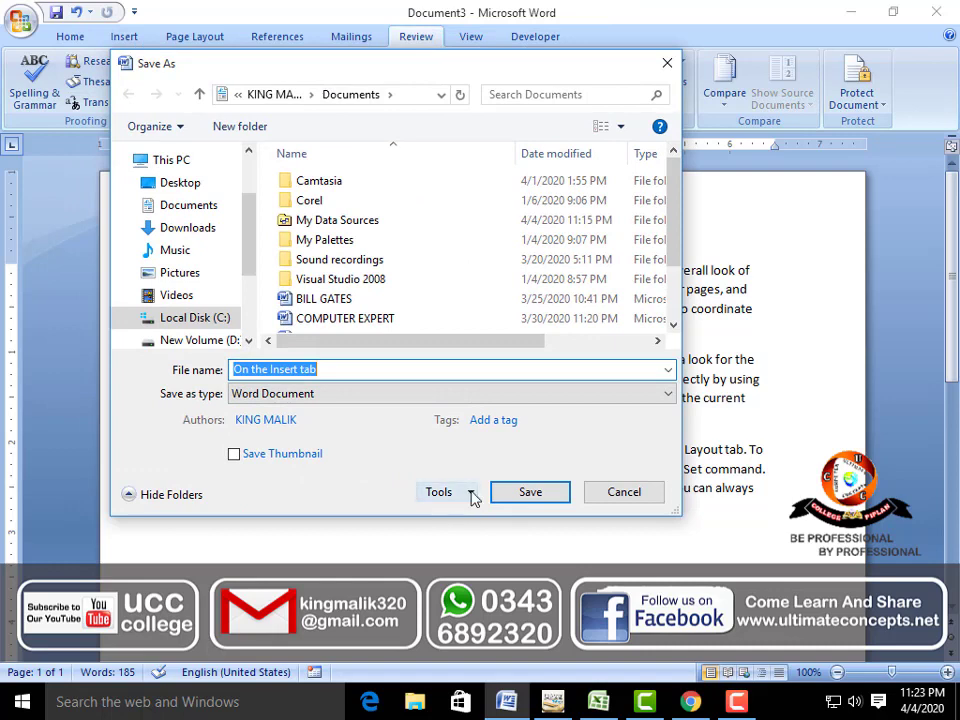
pyautogui.click(472, 497)
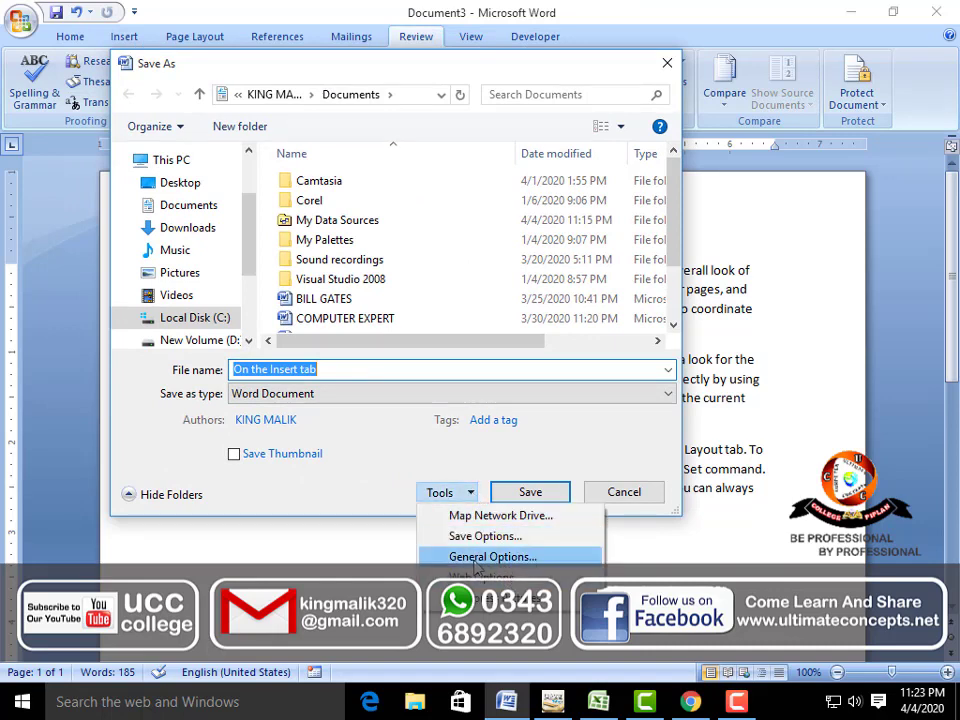
pyautogui.click(477, 557)
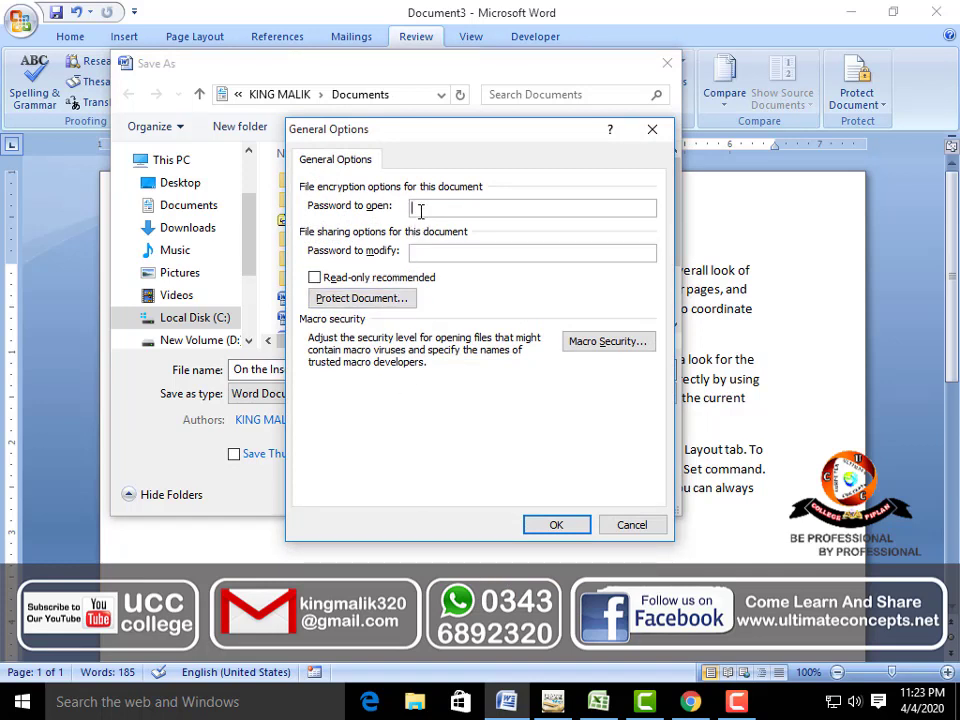
# Set and confirm both the password to open and the password to modify.
pyautogui.click(413, 254)
pyautogui.click(553, 524)
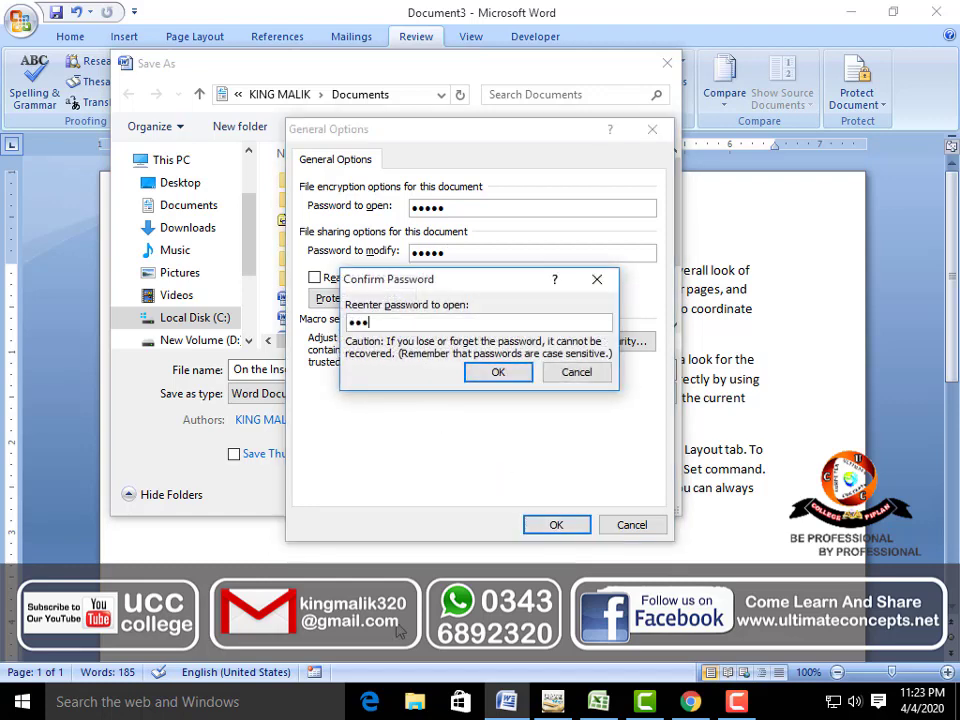
pyautogui.press('Return')
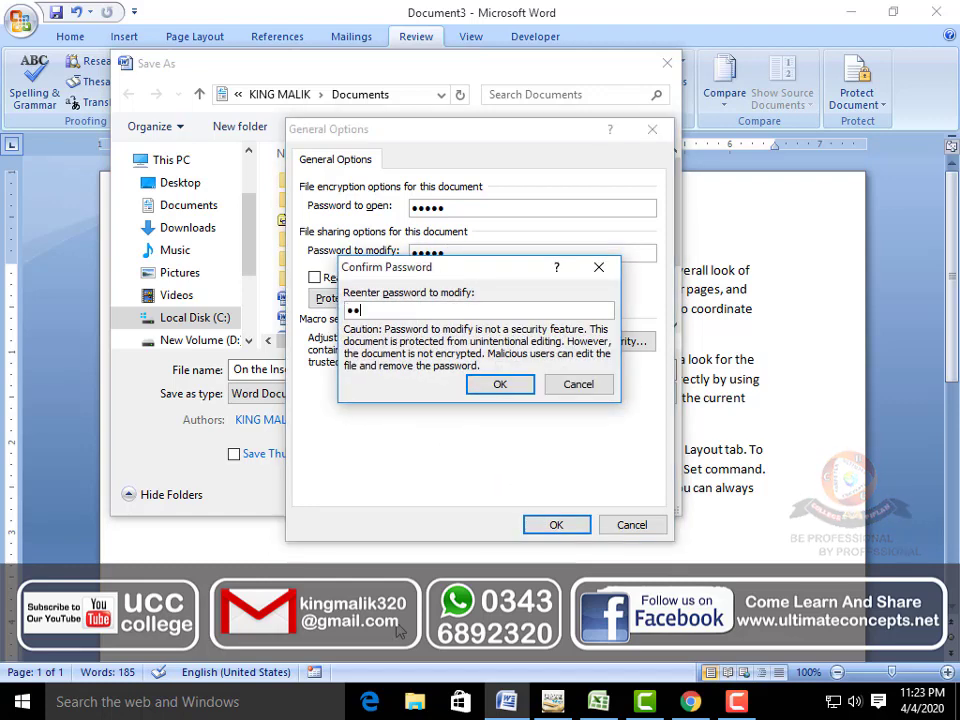
pyautogui.press('Return')
pyautogui.press('Return')
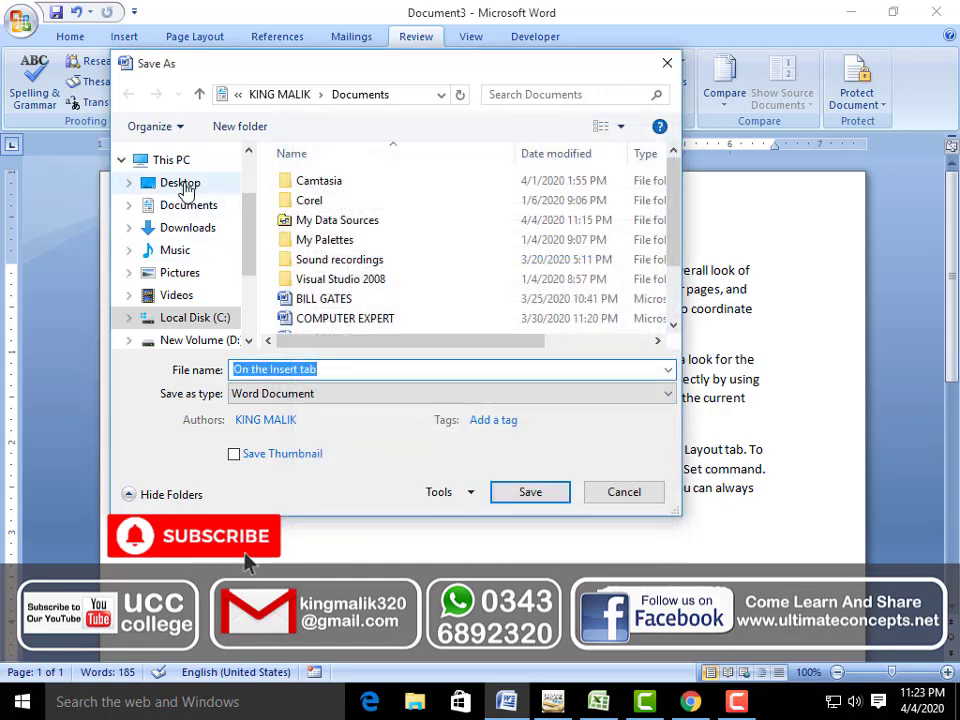
# Save the password-protected document to the Desktop as XYZ, then close Word.
pyautogui.click(183, 188)
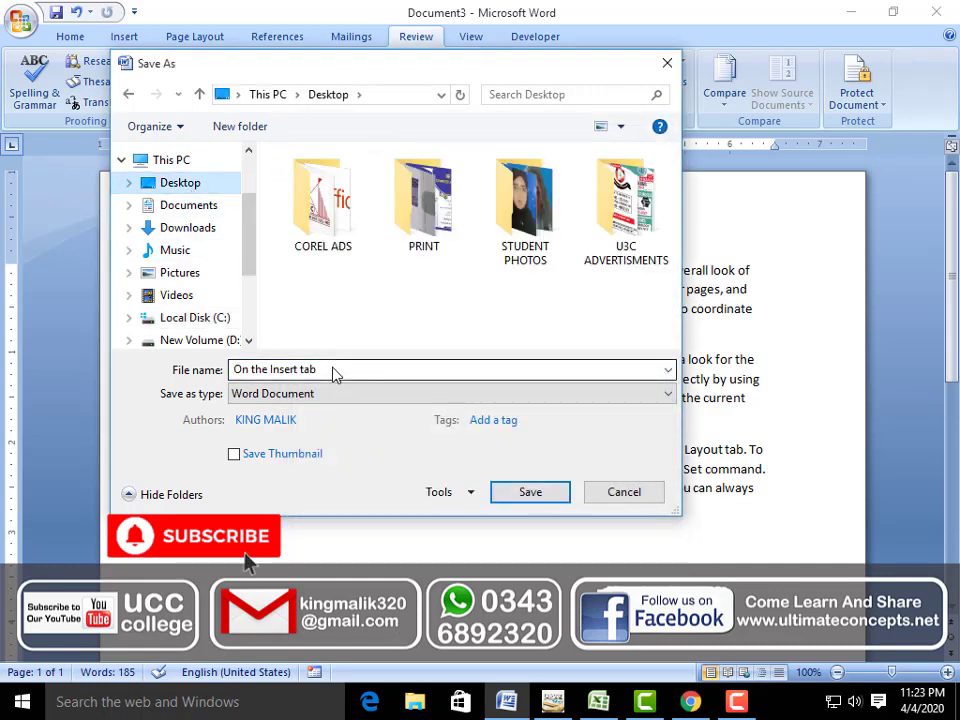
pyautogui.moveTo(336, 373); pyautogui.dragTo(177, 372)
pyautogui.write('X')
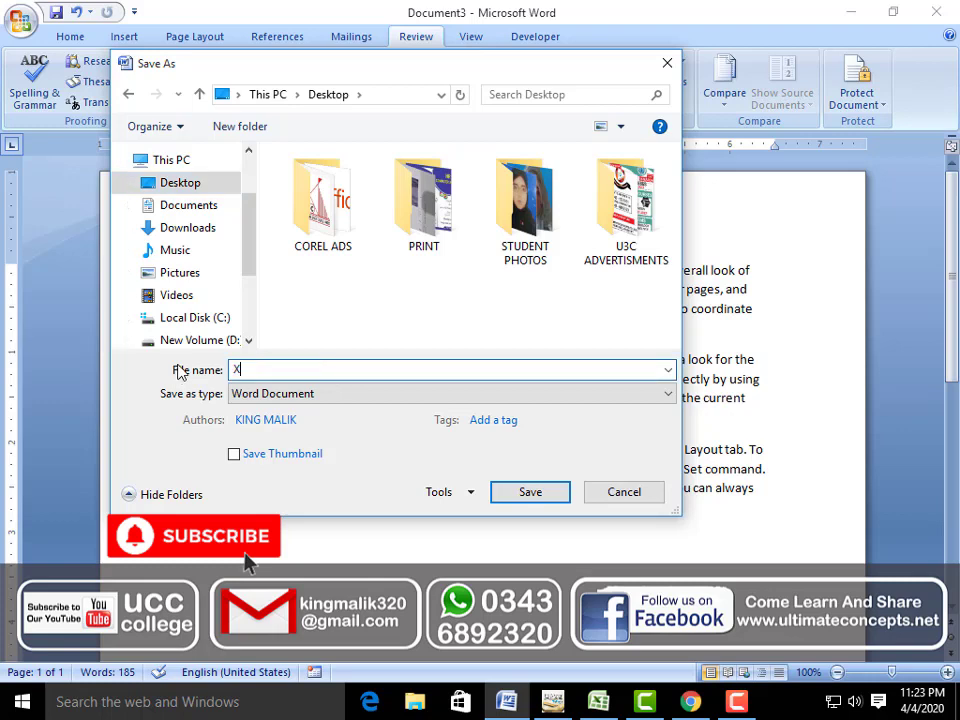
pyautogui.write('YZ')
pyautogui.click(521, 494)
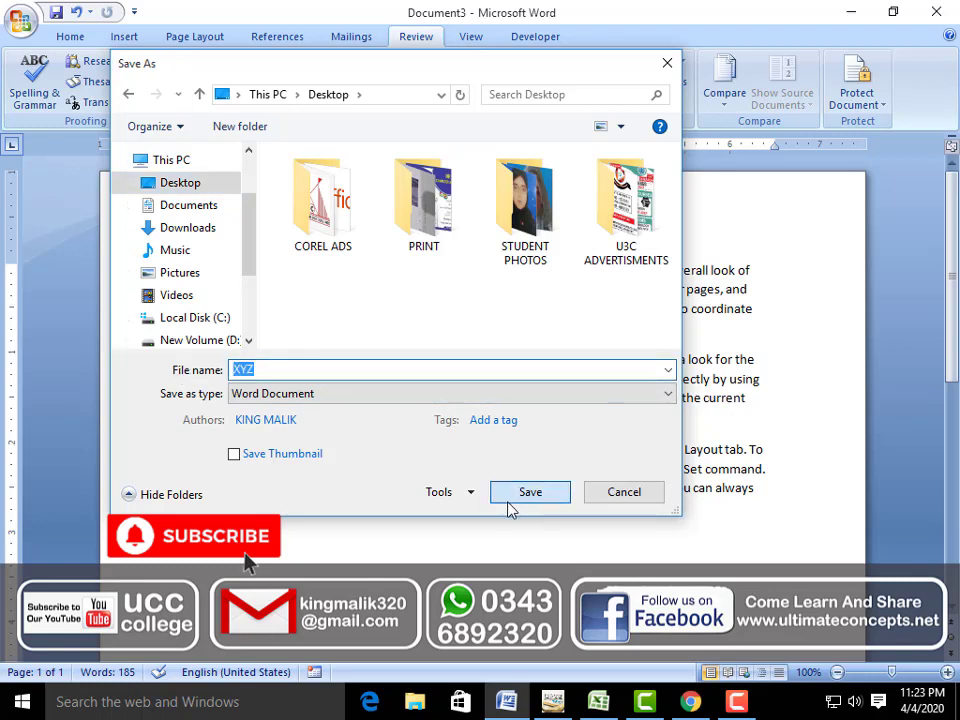
pyautogui.click(940, 11)
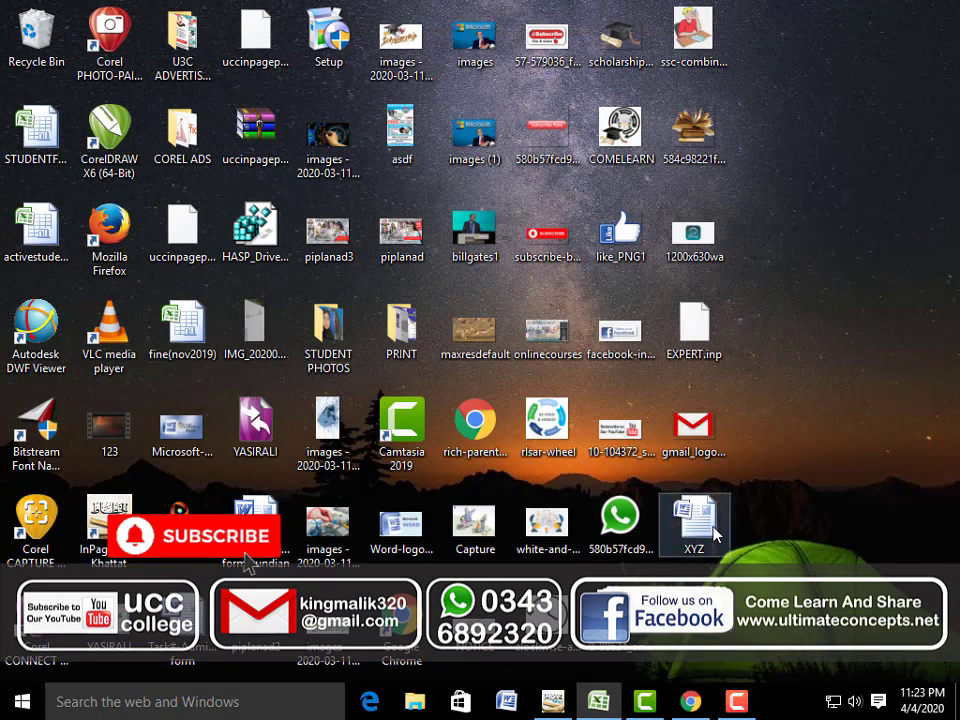
# Open XYZ from the desktop so Word prompts for its password.
pyautogui.moveTo(715, 535)
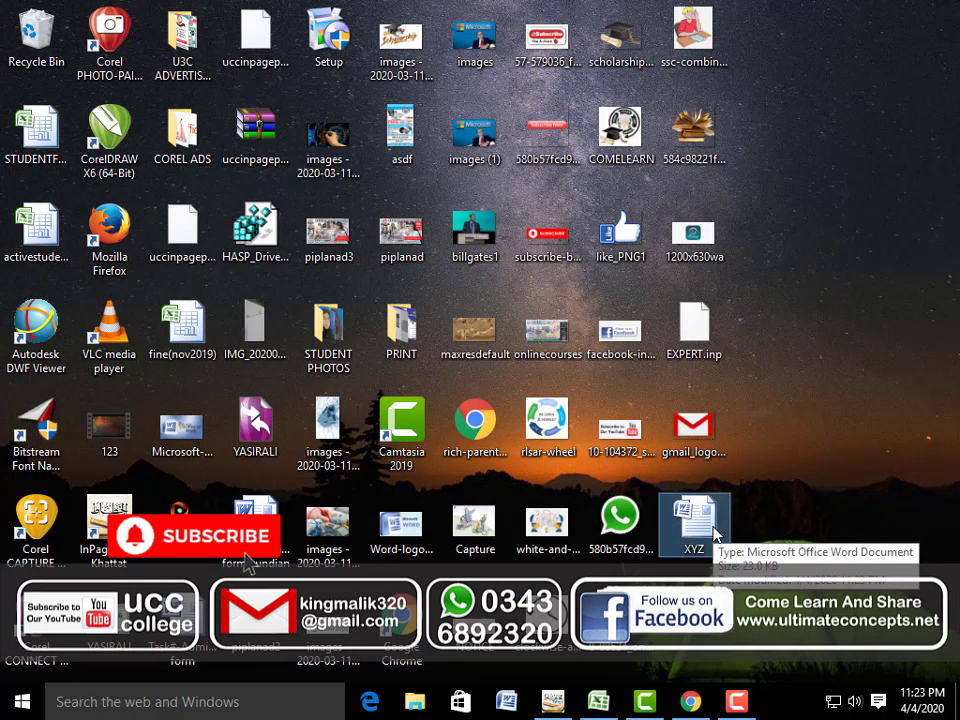
pyautogui.doubleClick(715, 535)
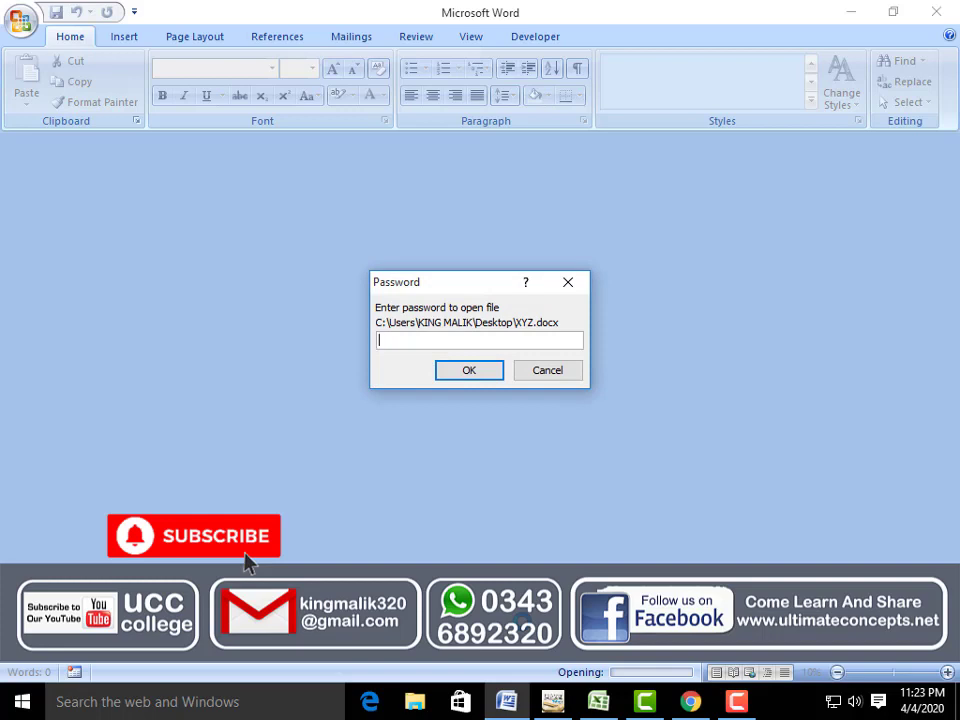
# Enter the open password, then the modify password, to open XYZ for editing.
pyautogui.press('Return')
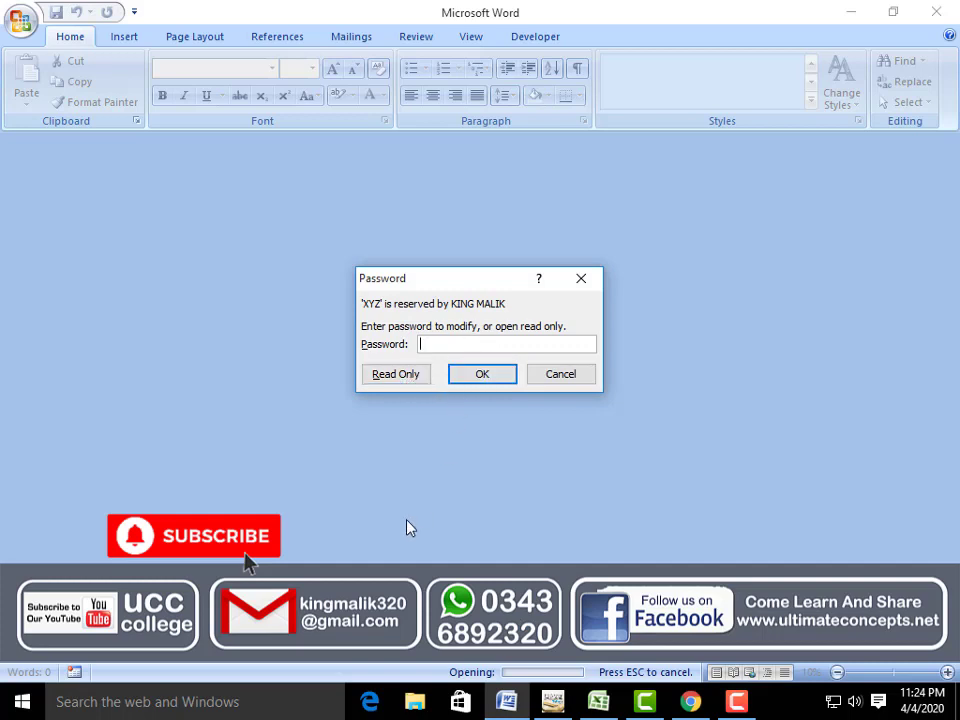
pyautogui.write('4')
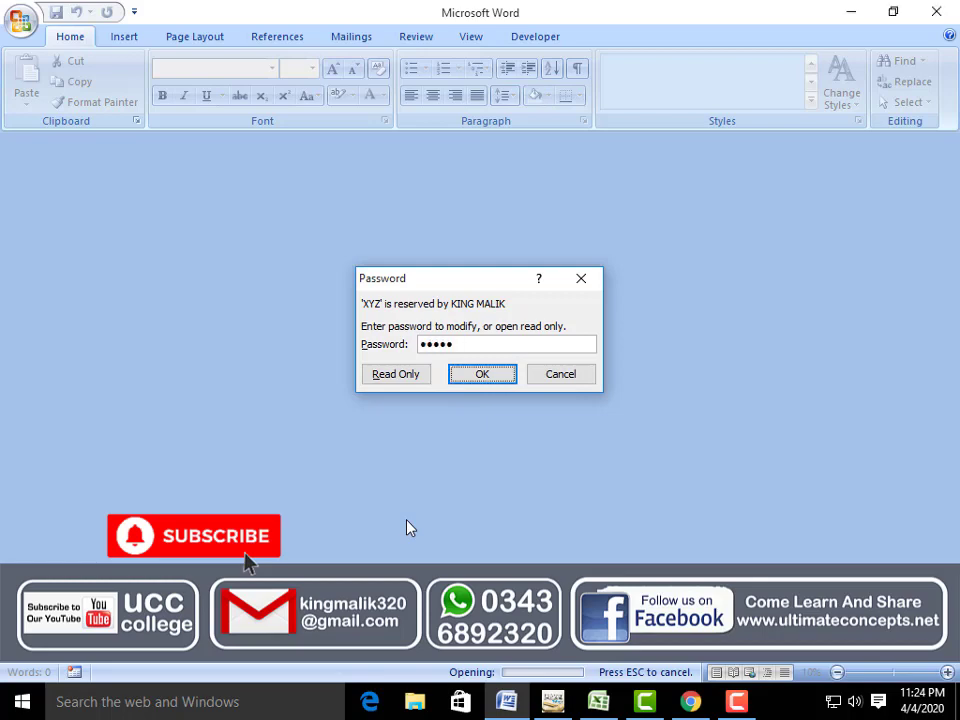
pyautogui.press('Return')
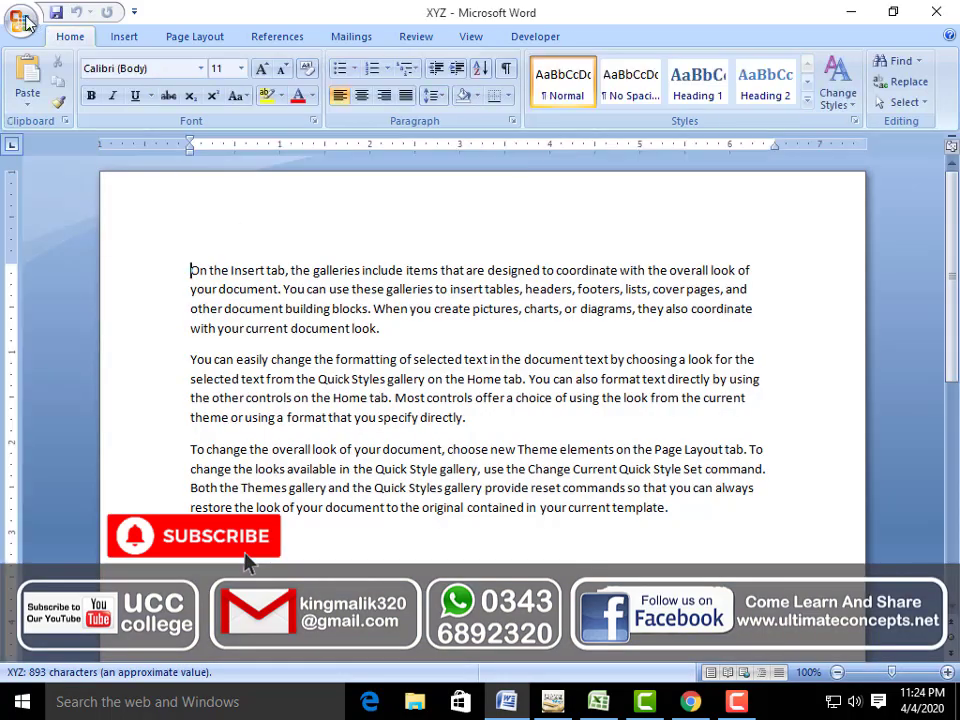
# Clear both the open and modify passwords in General Options and resave XYZ.
pyautogui.click(20, 20)
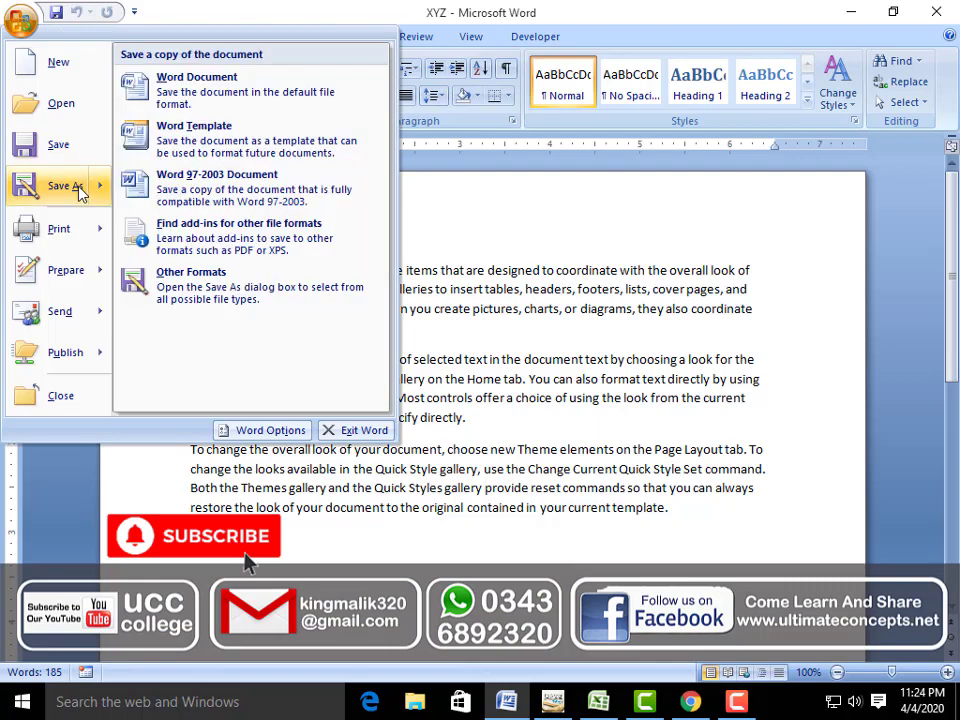
pyautogui.press('Escape')
pyautogui.press('F12')
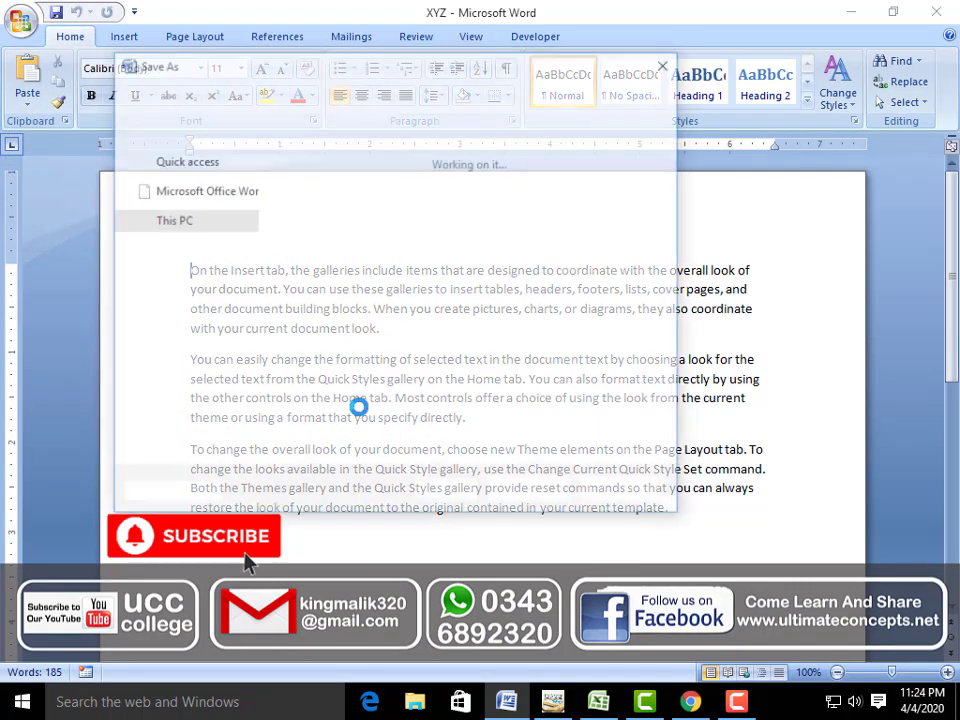
pyautogui.click(470, 494)
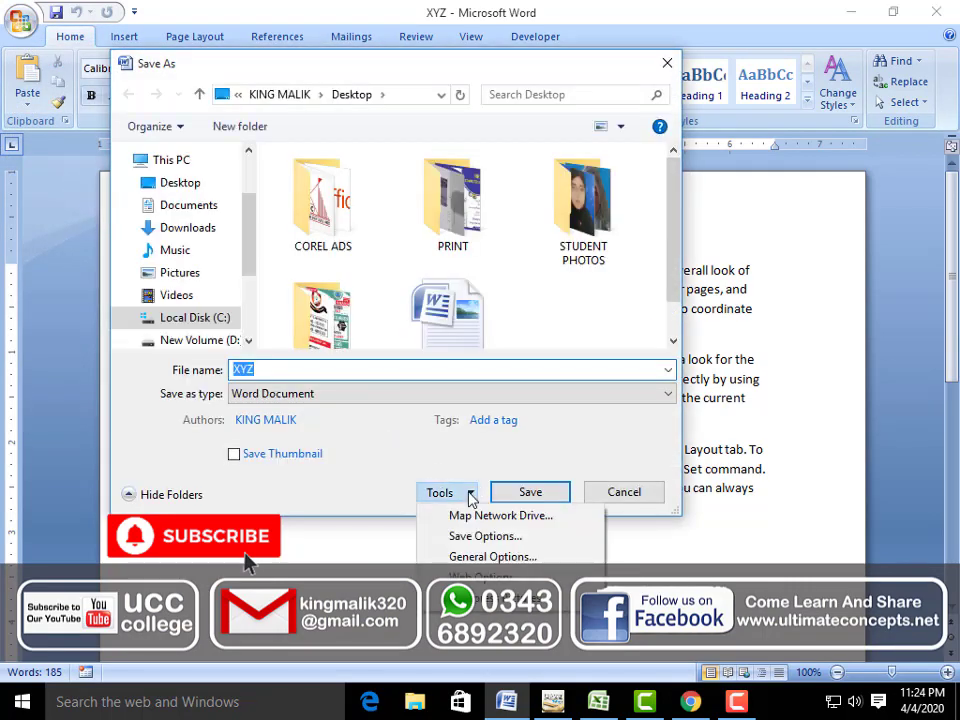
pyautogui.click(482, 556)
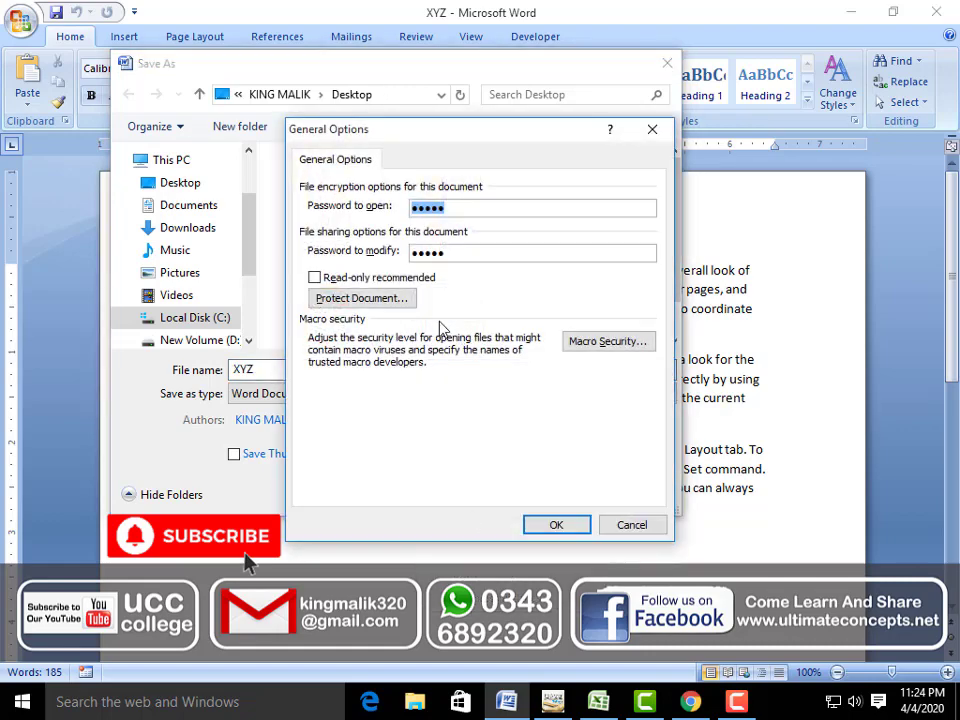
pyautogui.press('BackSpace')
pyautogui.moveTo(459, 257); pyautogui.dragTo(365, 258)
pyautogui.press('BackSpace')
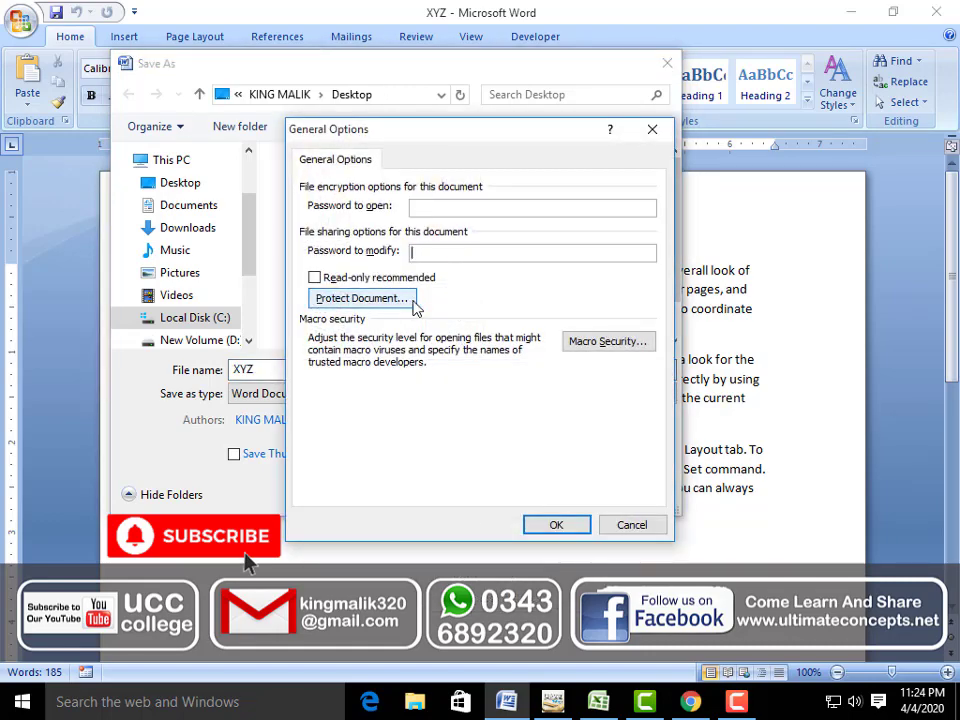
pyautogui.click(543, 525)
pyautogui.click(533, 499)
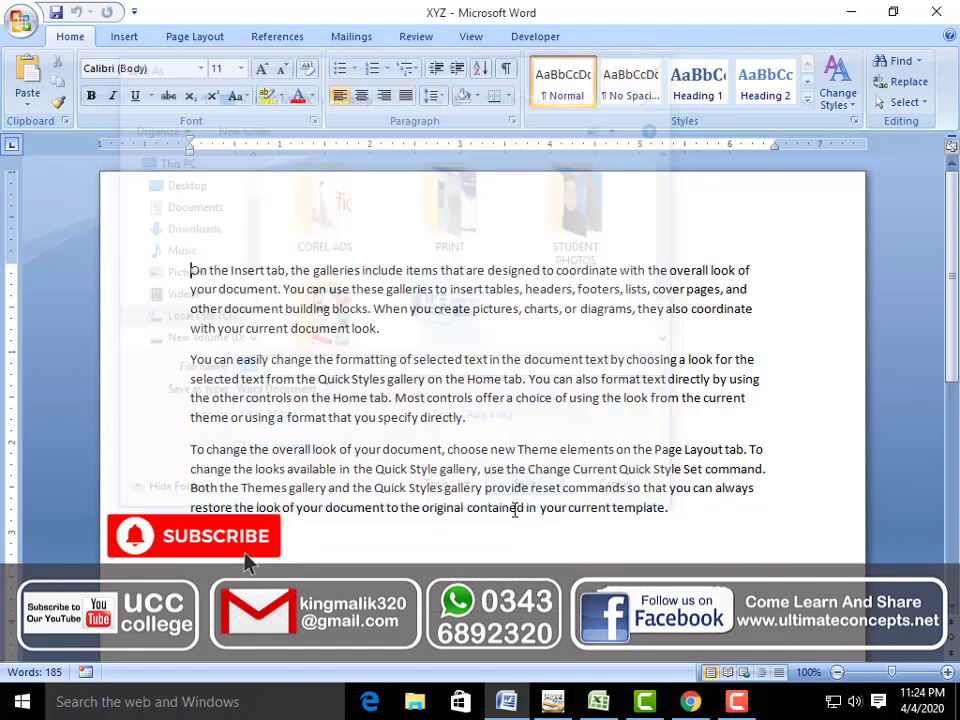
# Close Word, reopen XYZ from the desktop with no password prompt, and show the Review tab.
pyautogui.click(938, 12)
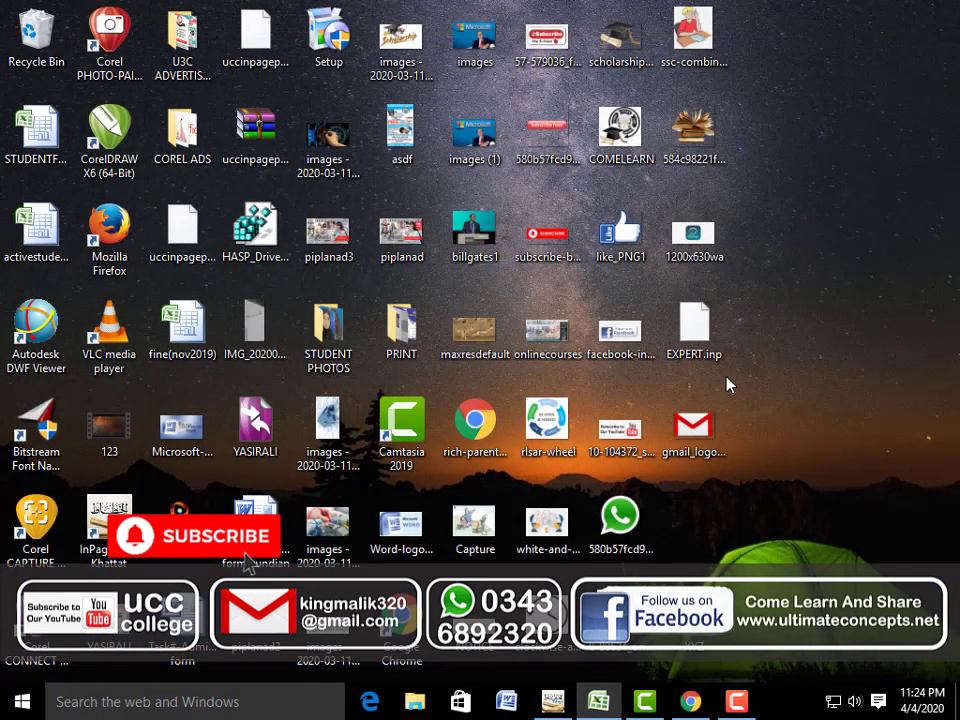
pyautogui.doubleClick(248, 563)
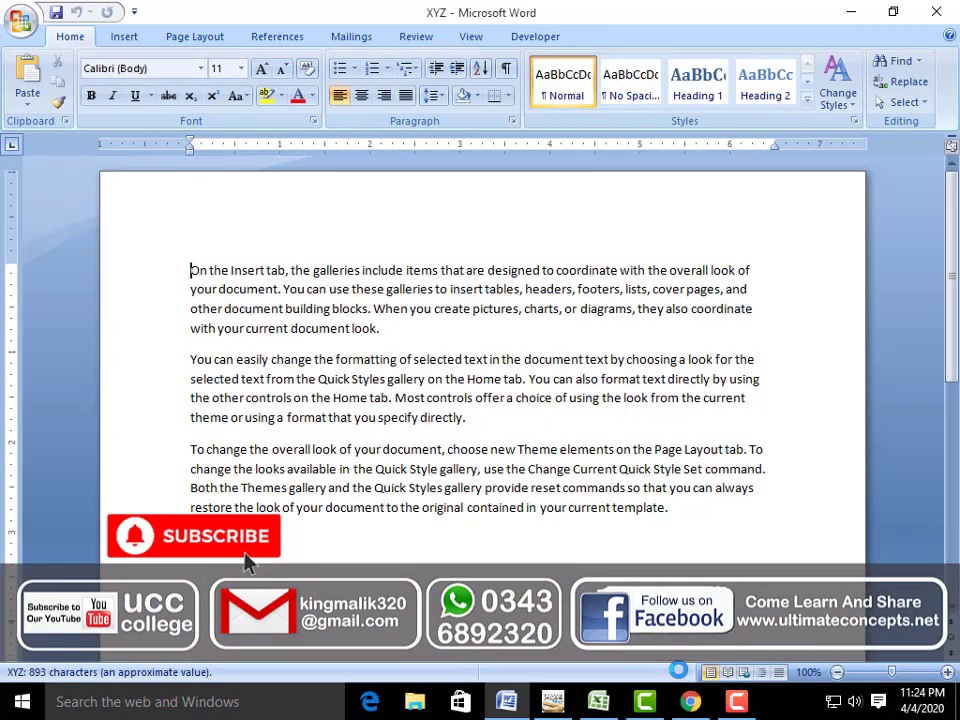
pyautogui.click(345, 37)
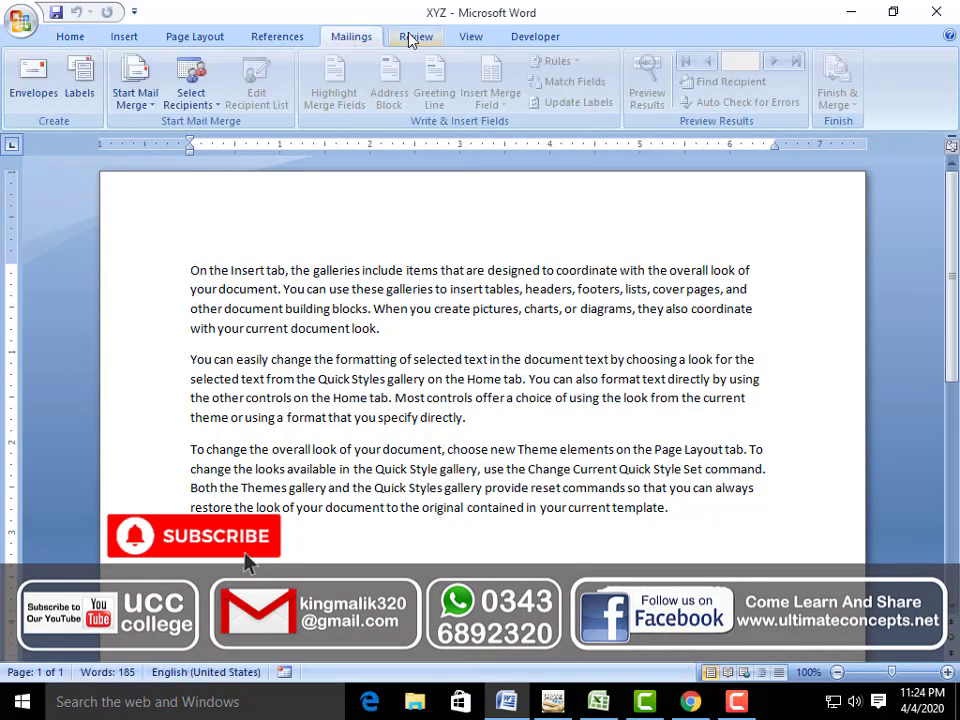
pyautogui.click(416, 38)
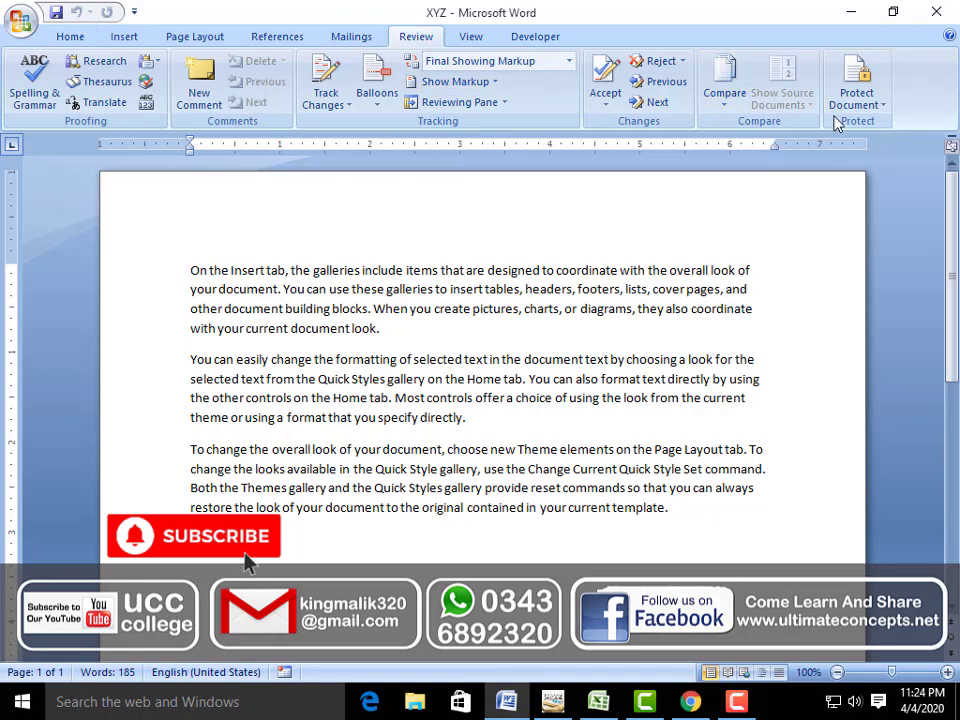